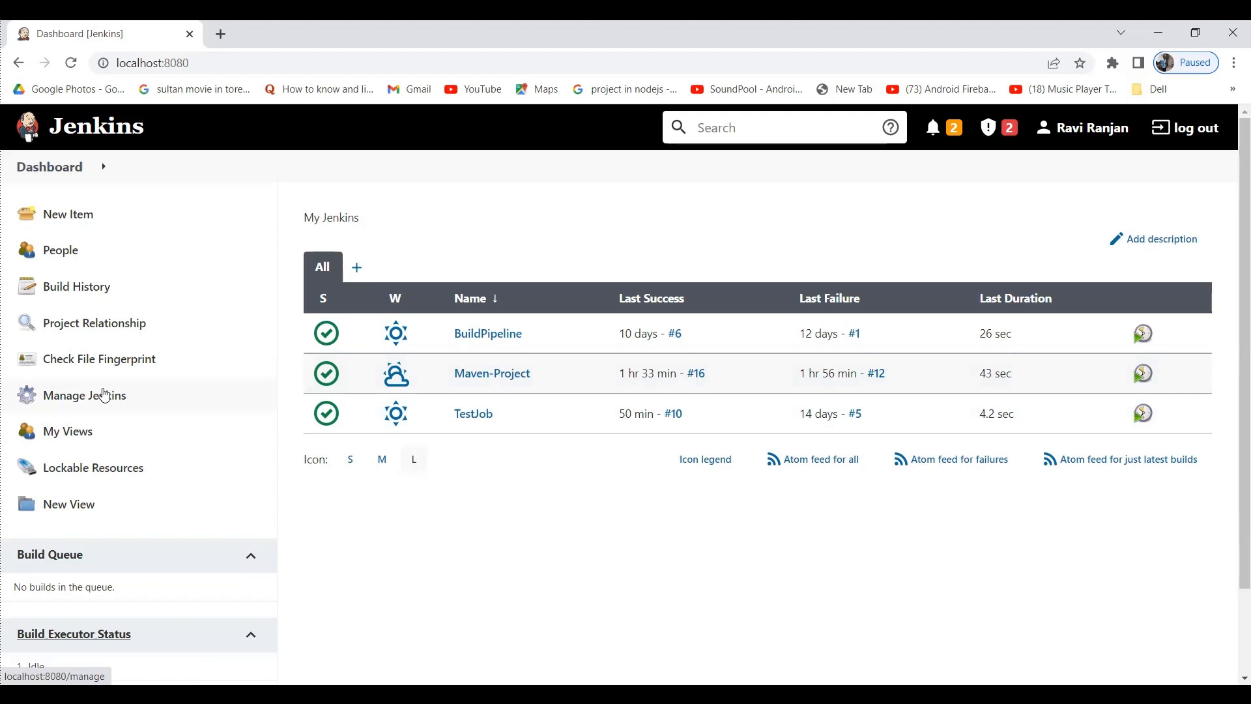
In Configure Global Security, select Project-based Matrix Authorization Strategy.
click(104, 395)
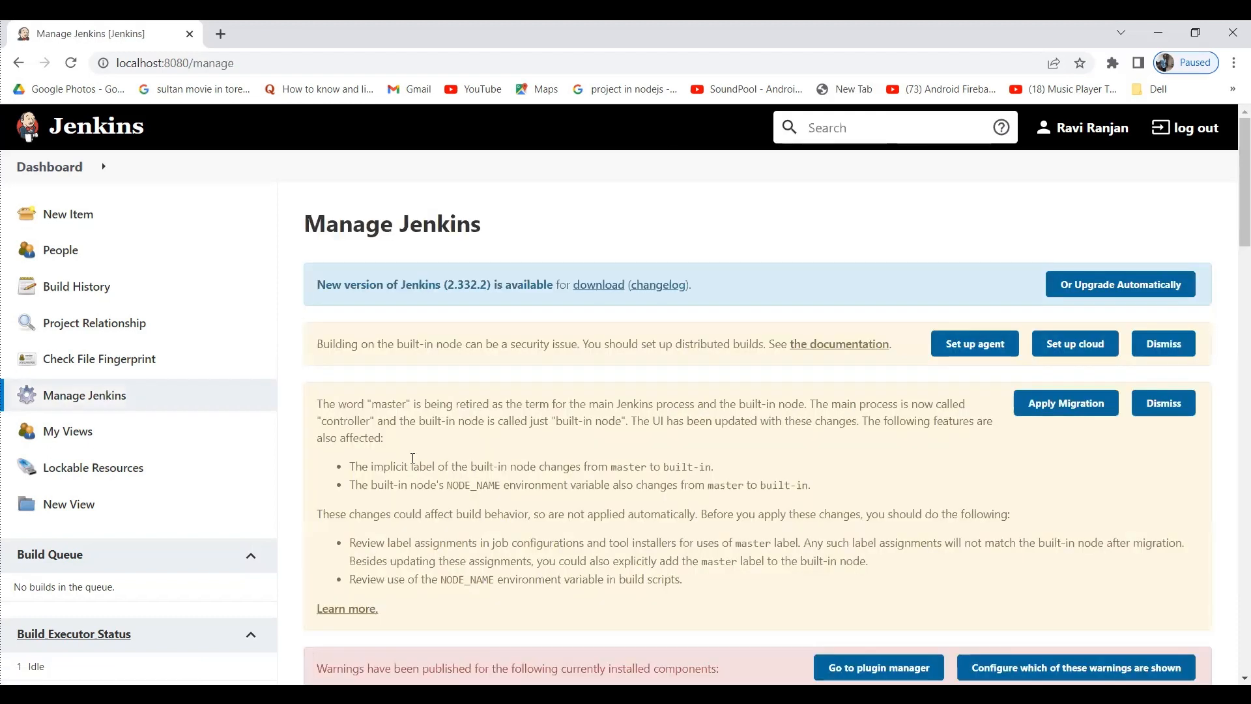
scroll(414, 465, down, 10)
scroll(413, 464, down, 2)
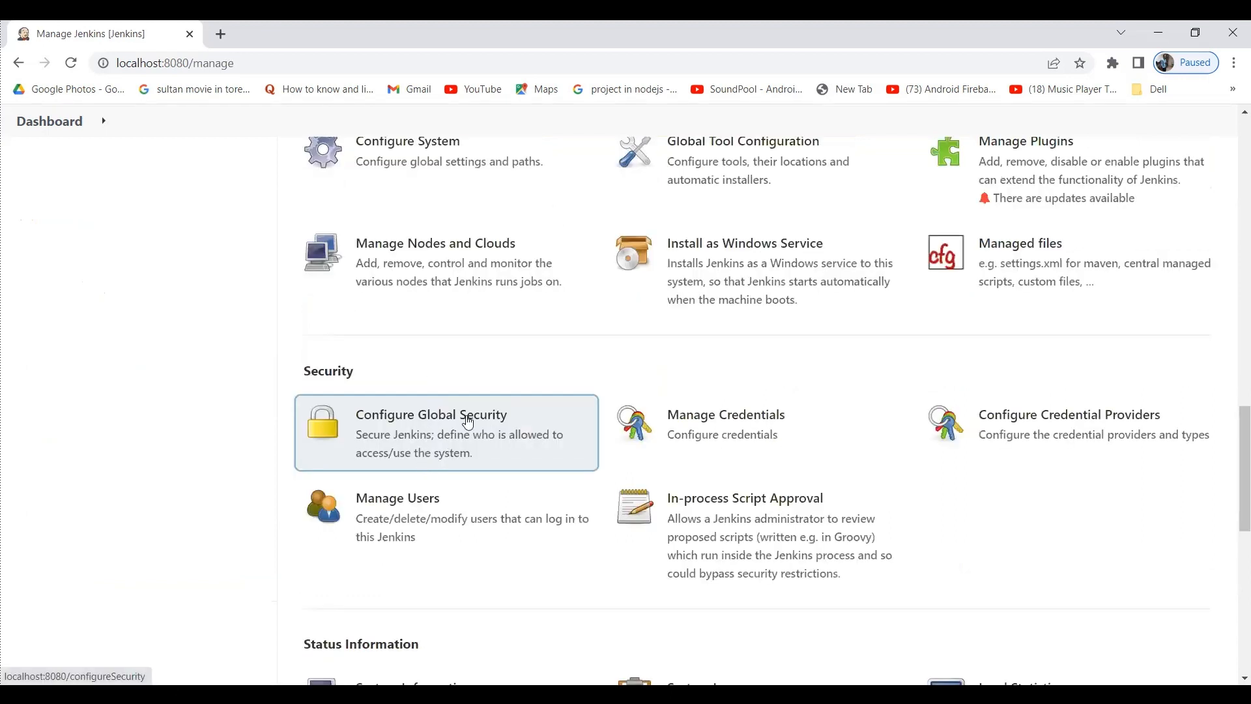
click(468, 423)
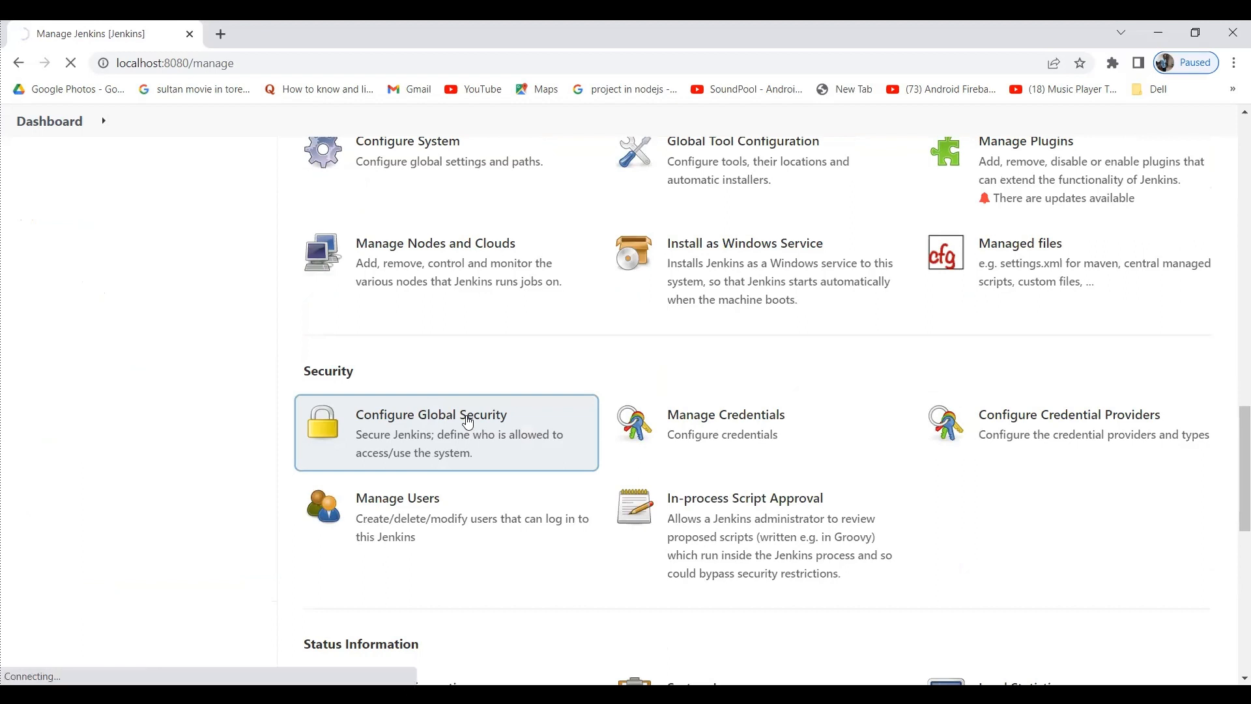
scroll(466, 421, down, 10)
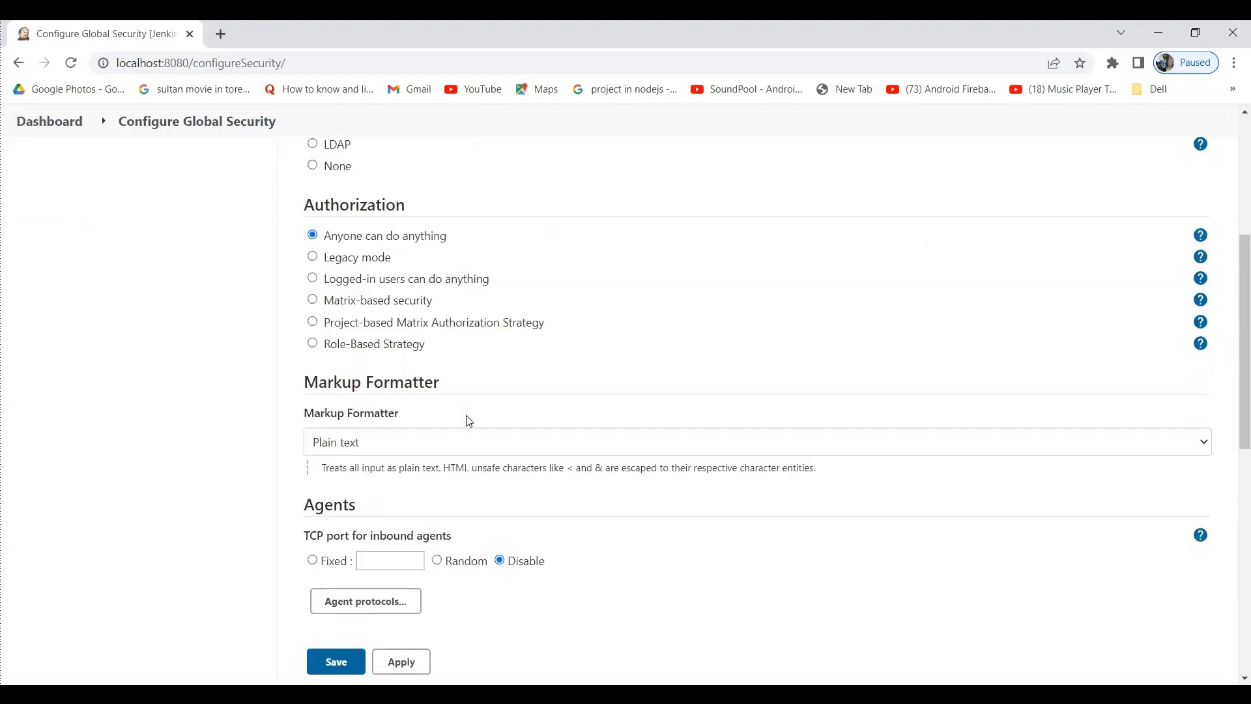
click(312, 321)
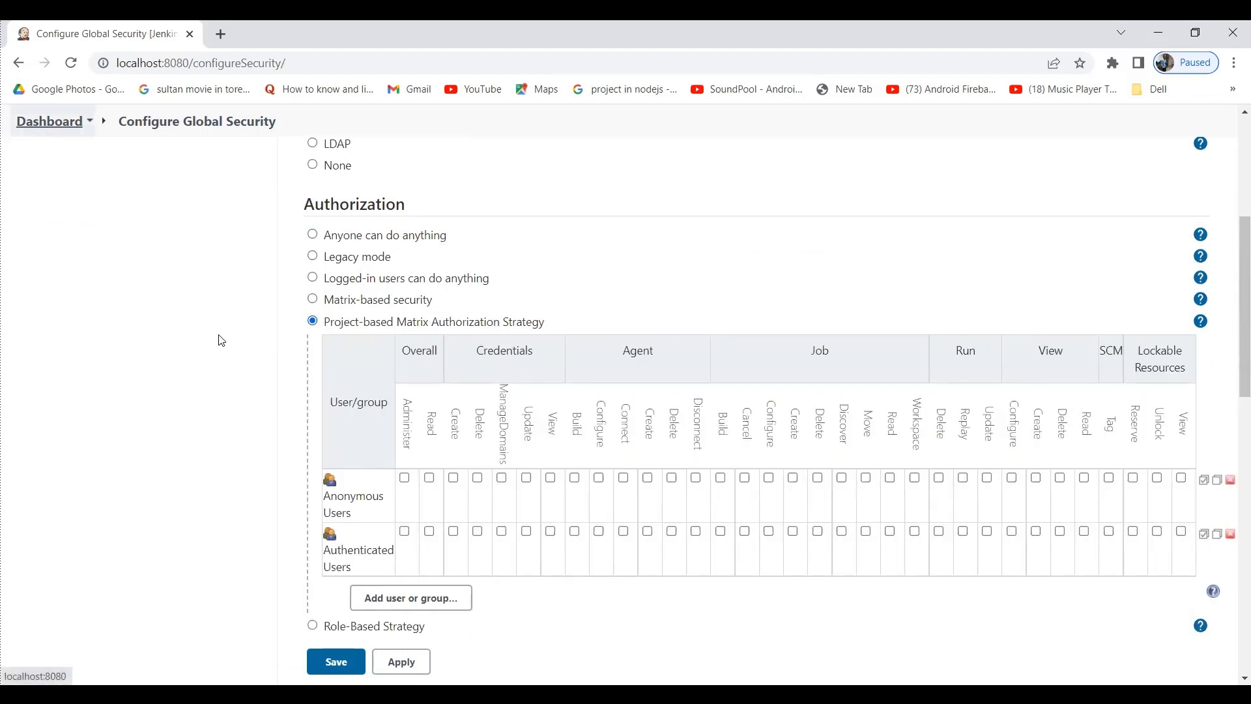
Cancel the empty Add user prompt and leave the security page without saving.
click(396, 606)
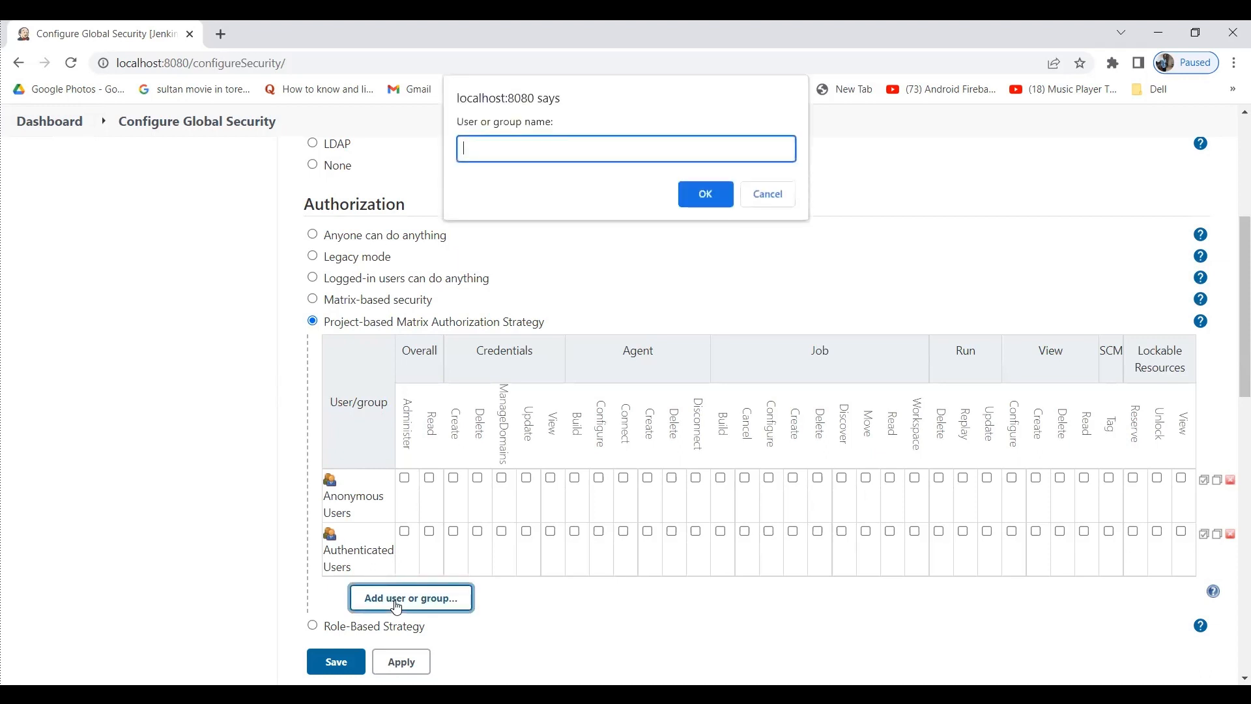
click(775, 198)
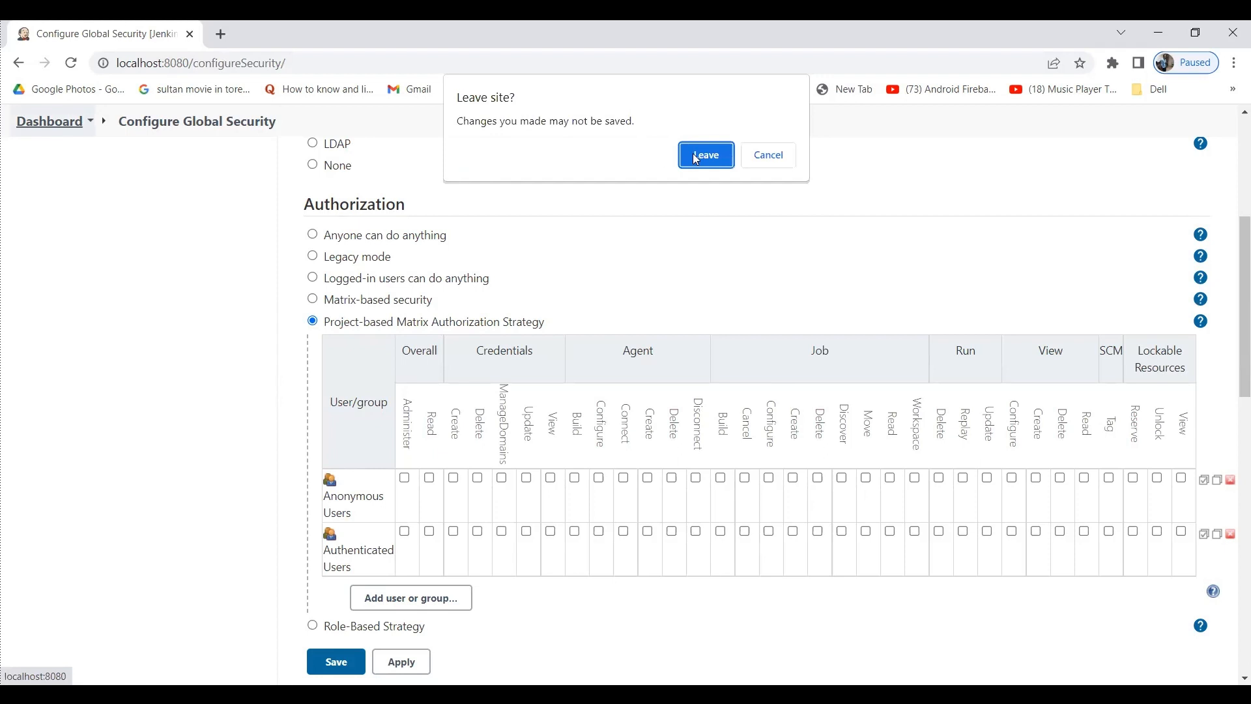
click(696, 159)
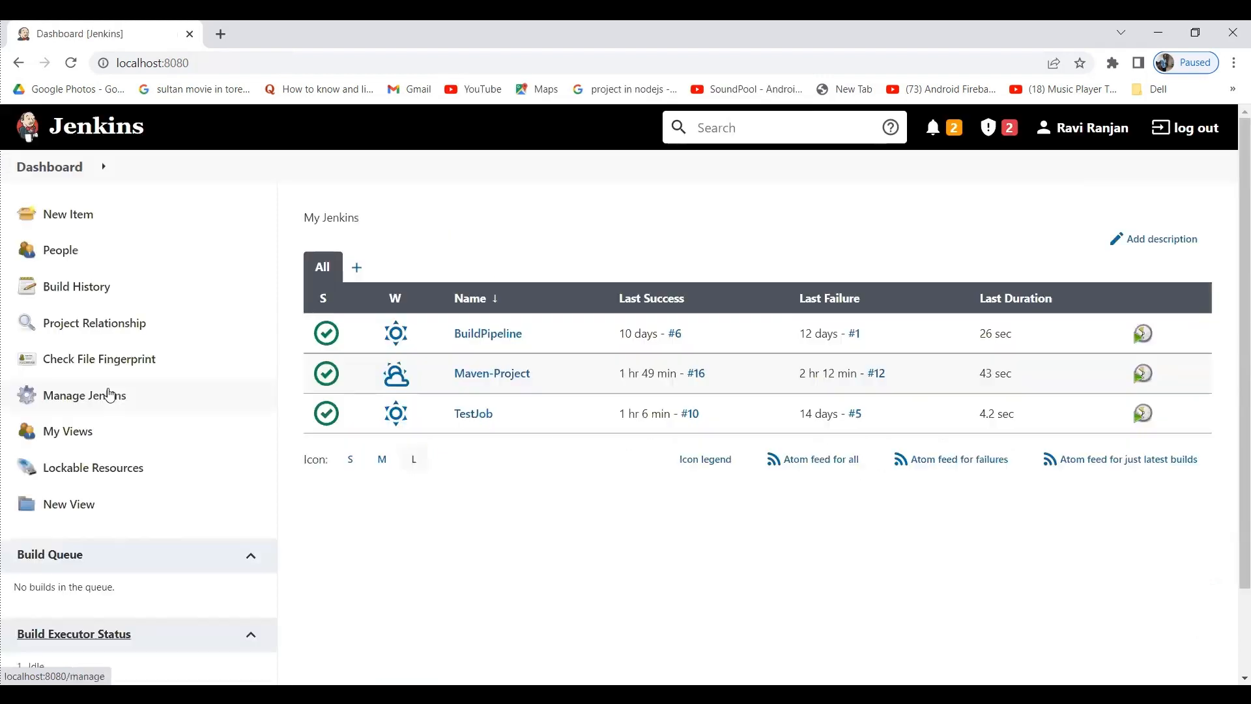
Go to Manage Users and start the Create User form.
click(105, 394)
scroll(582, 464, down, 10)
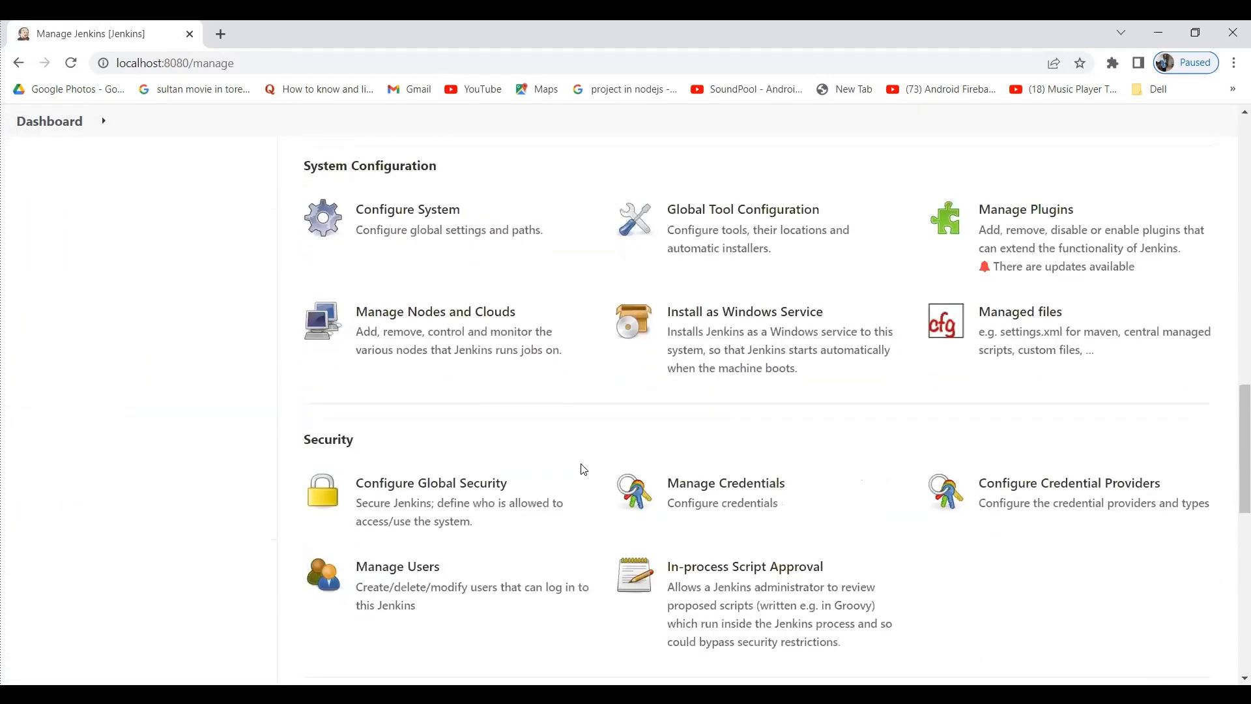
scroll(582, 469, down, 3)
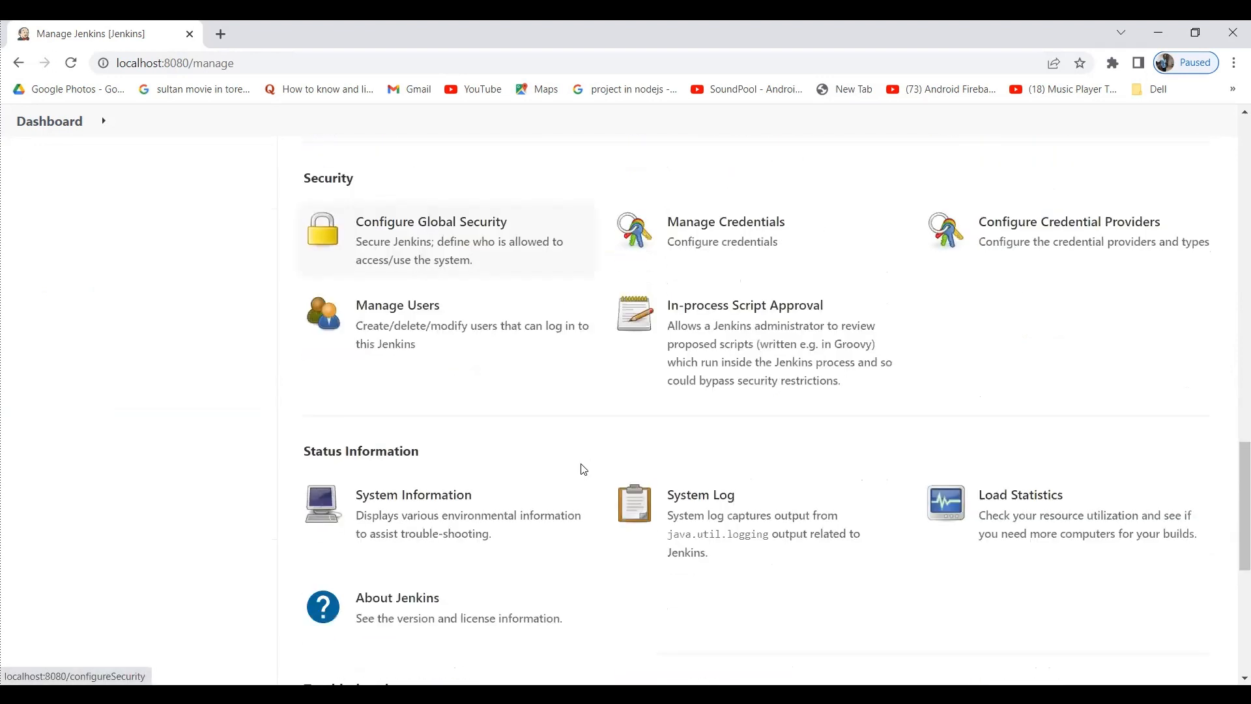
scroll(377, 308, up, 1)
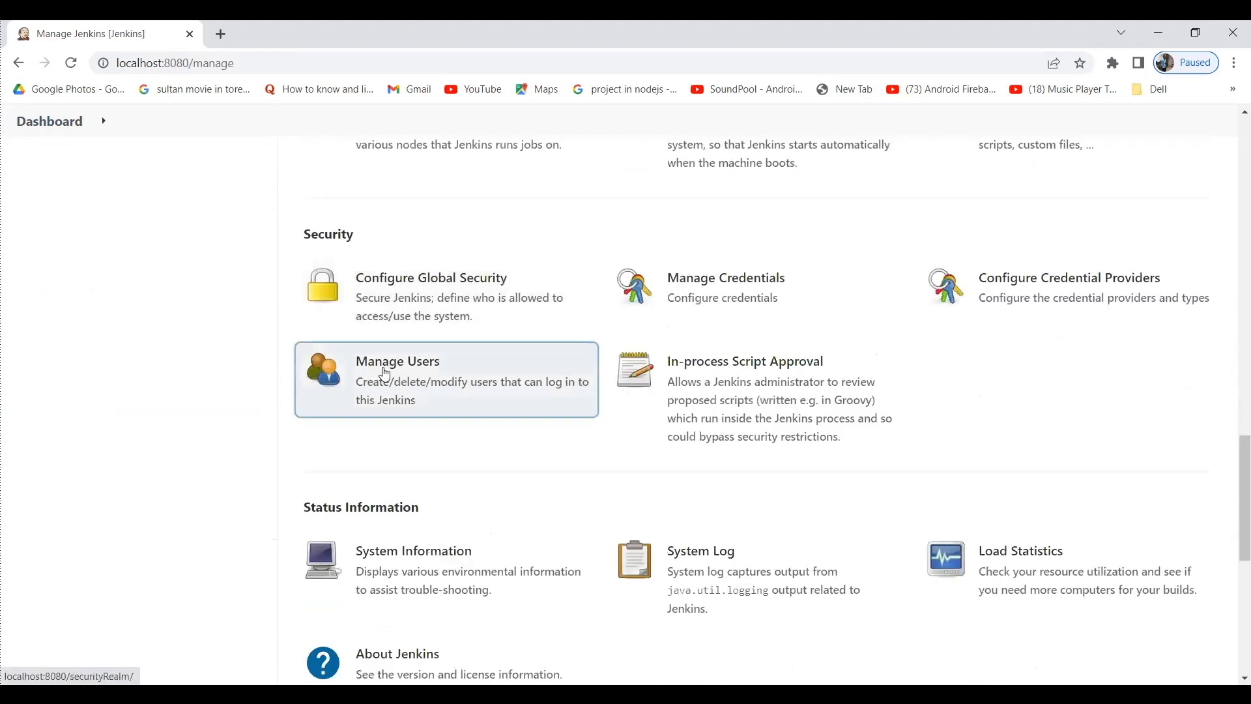
click(385, 374)
click(98, 286)
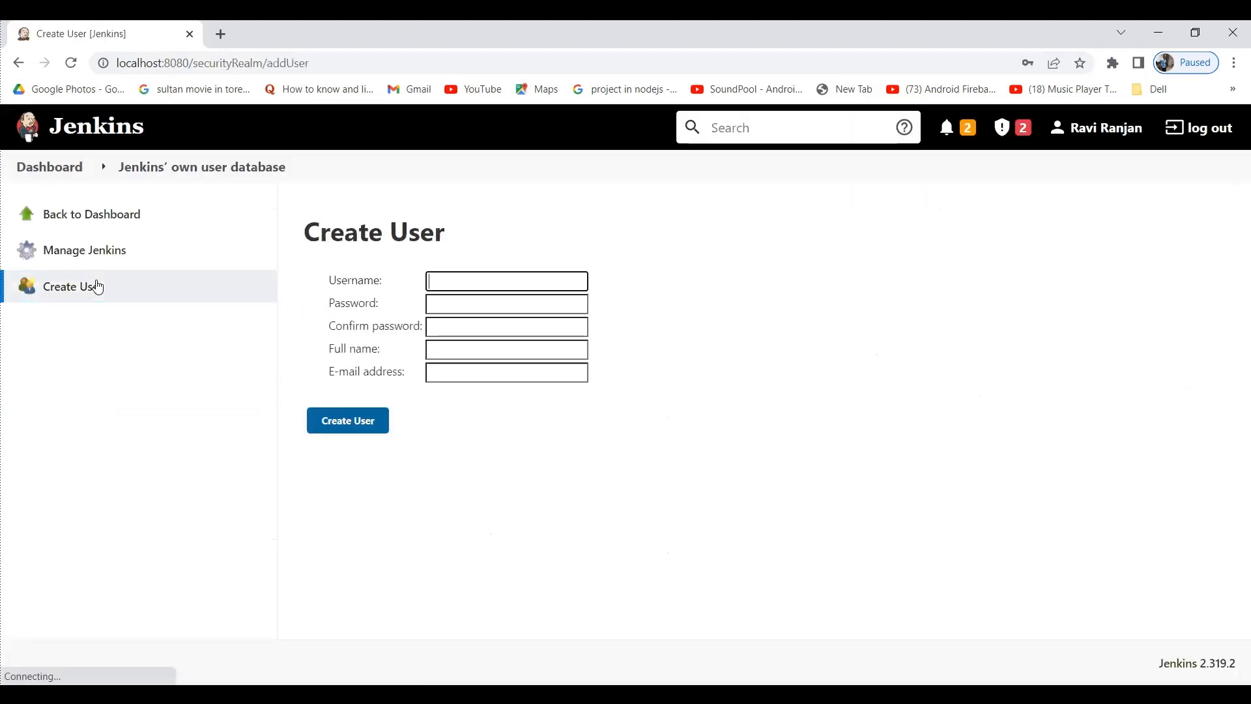
Enter username team1 and type the account password twice.
click(478, 279)
text(te)
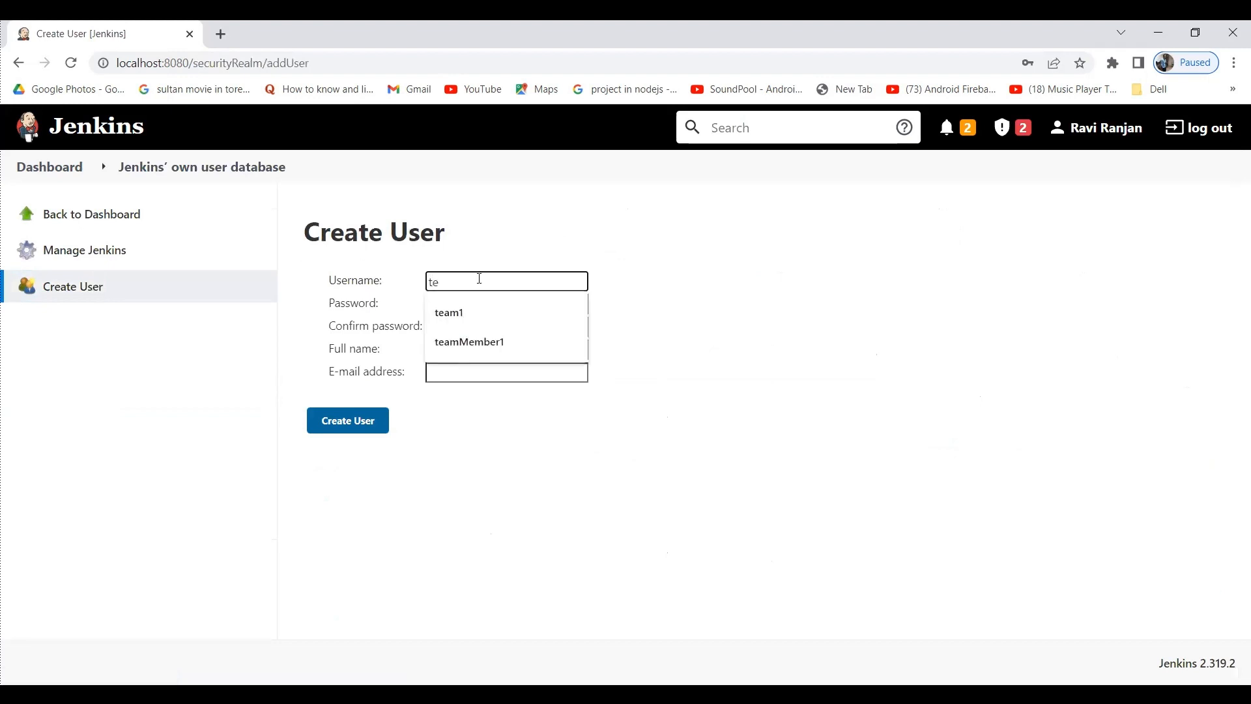
key(Down)
key(Return)
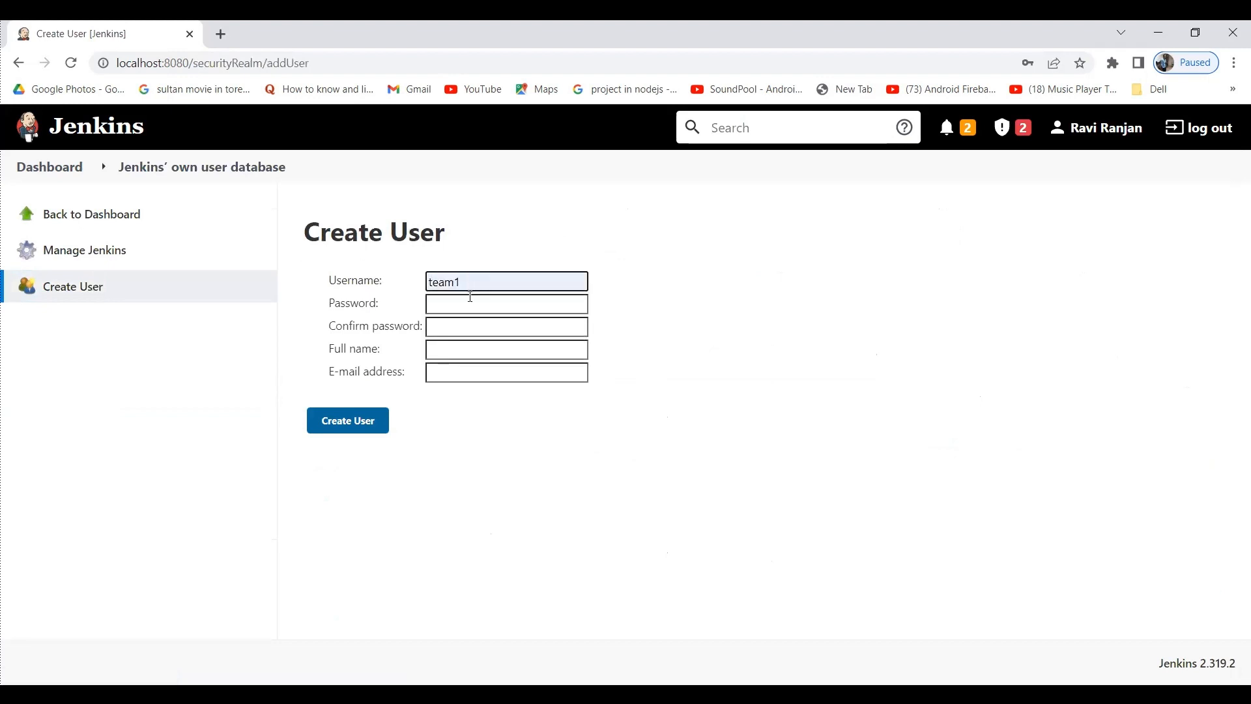
click(470, 298)
text(1234)
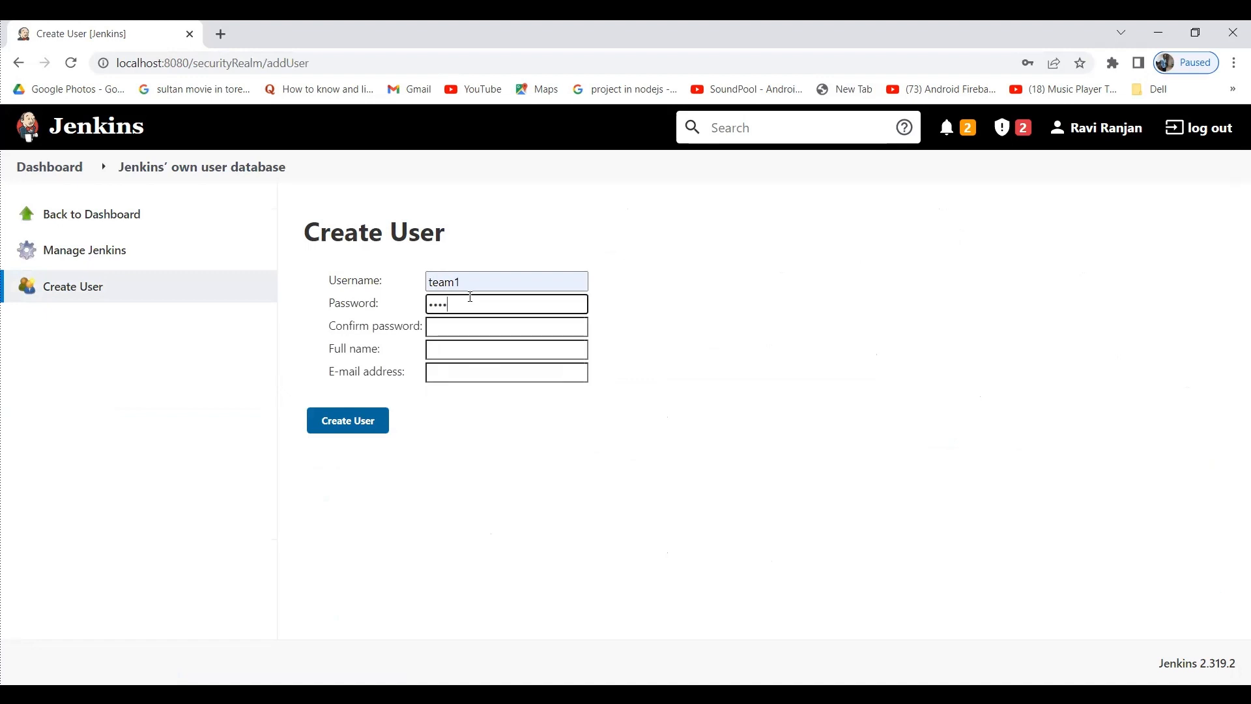
click(461, 324)
text(1234)
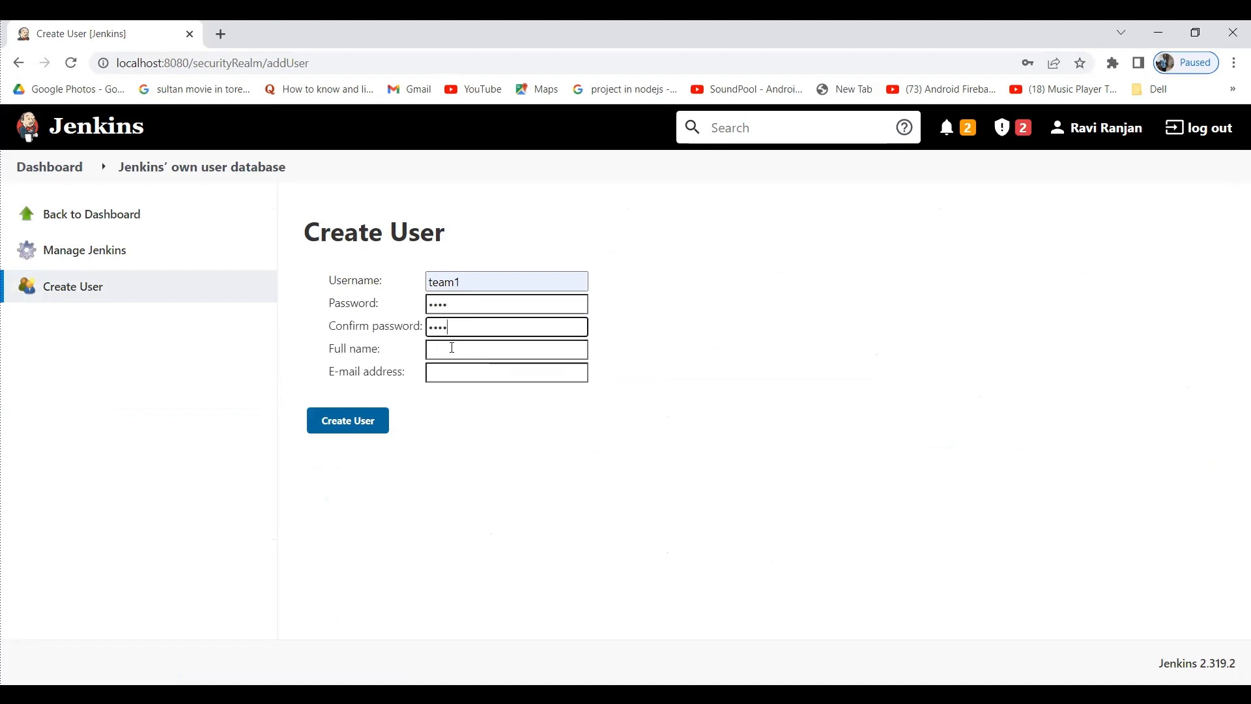
Fill in the full name and e-mail address, then create the team1 account.
click(452, 347)
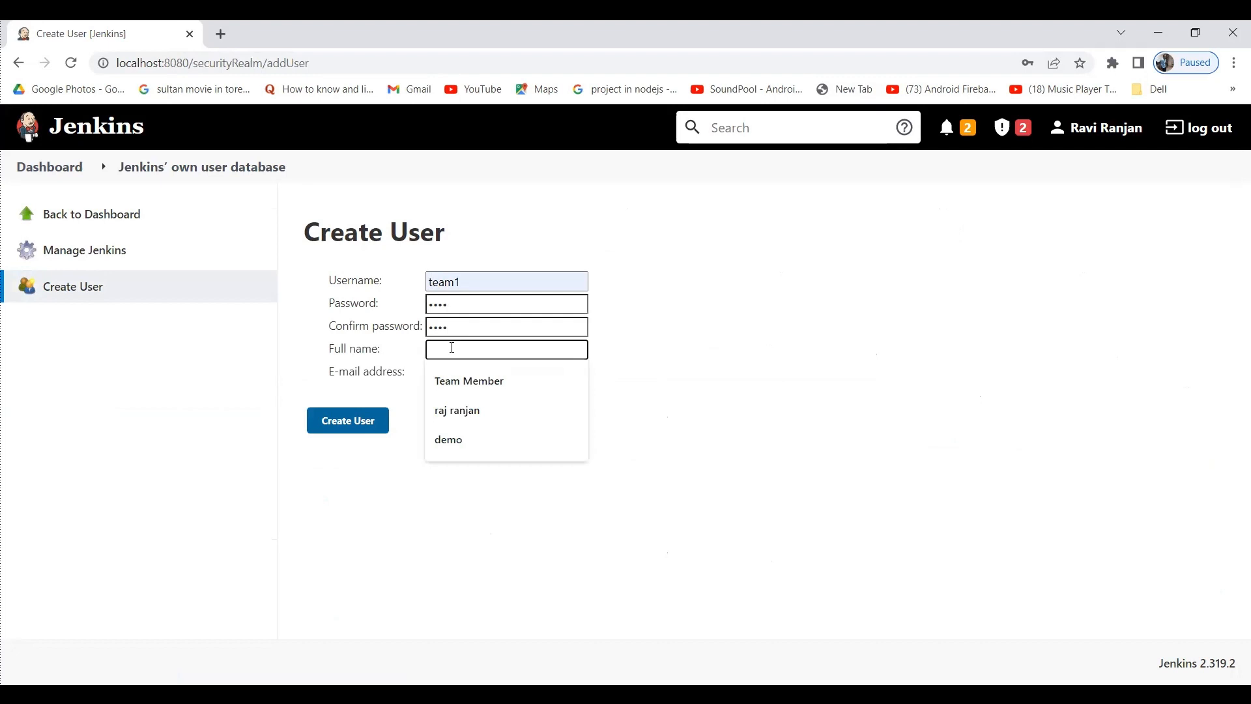
key(Down)
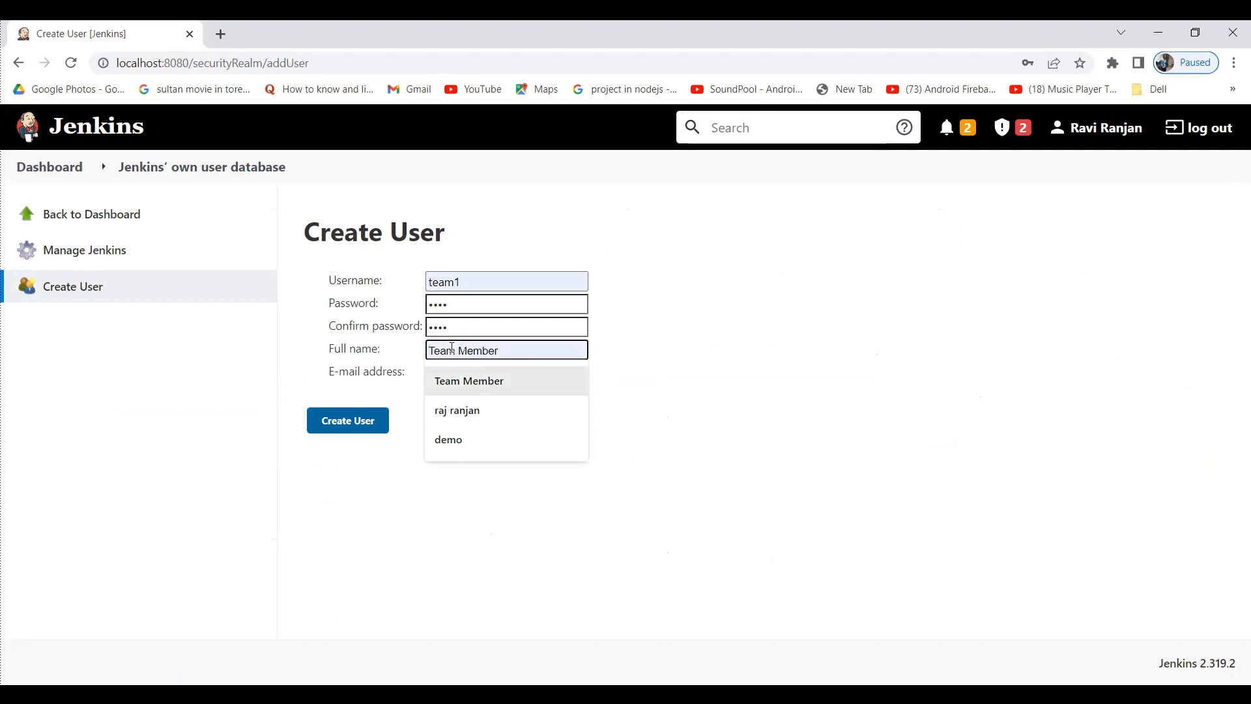
click(378, 389)
click(448, 352)
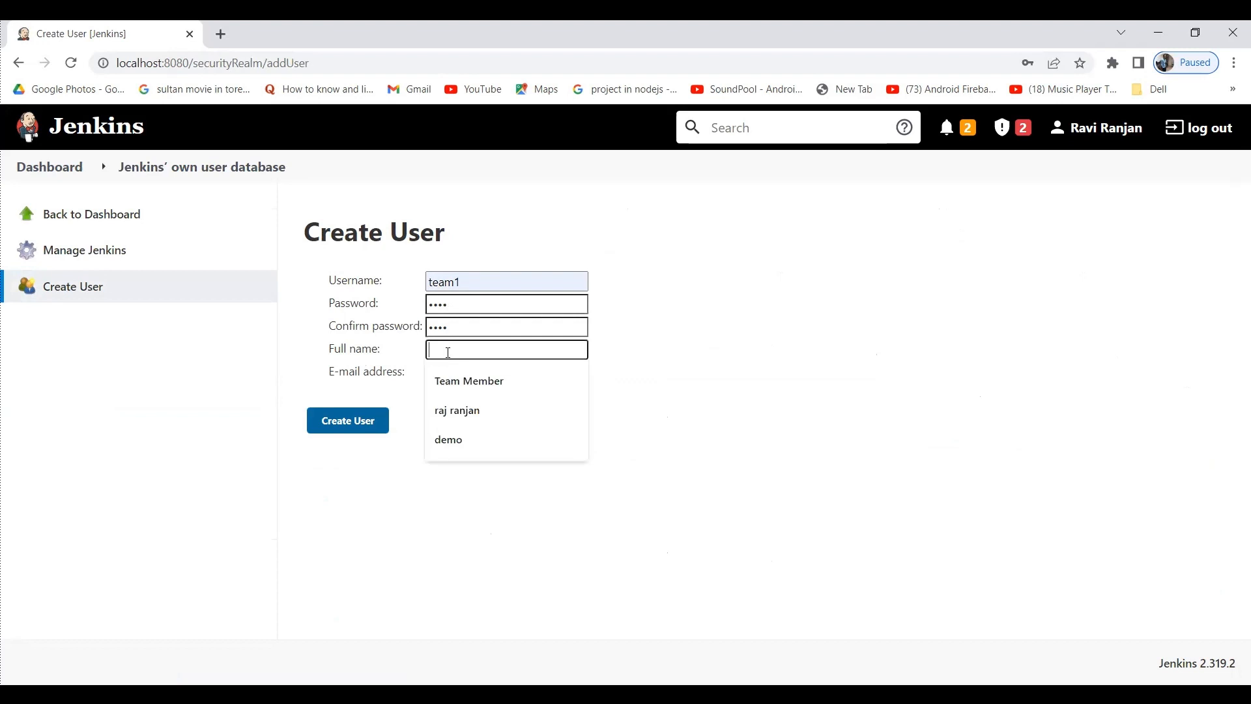
key(Down)
key(Return)
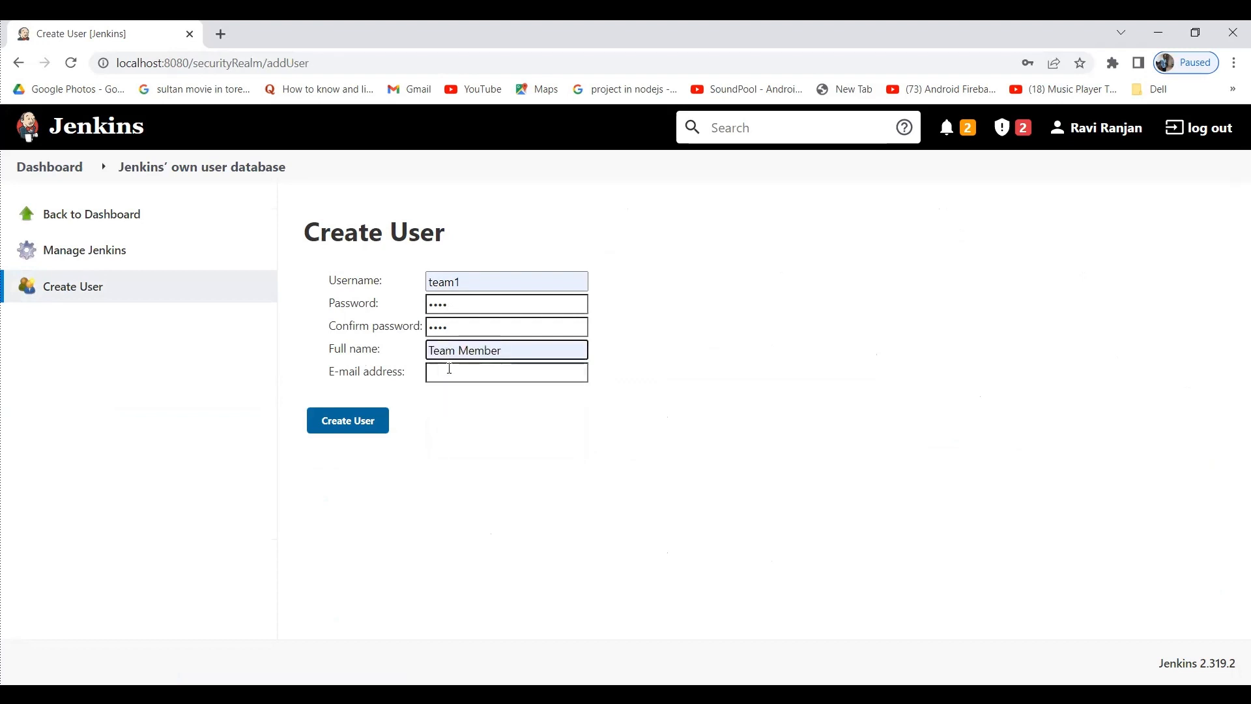
click(449, 369)
key(Down)
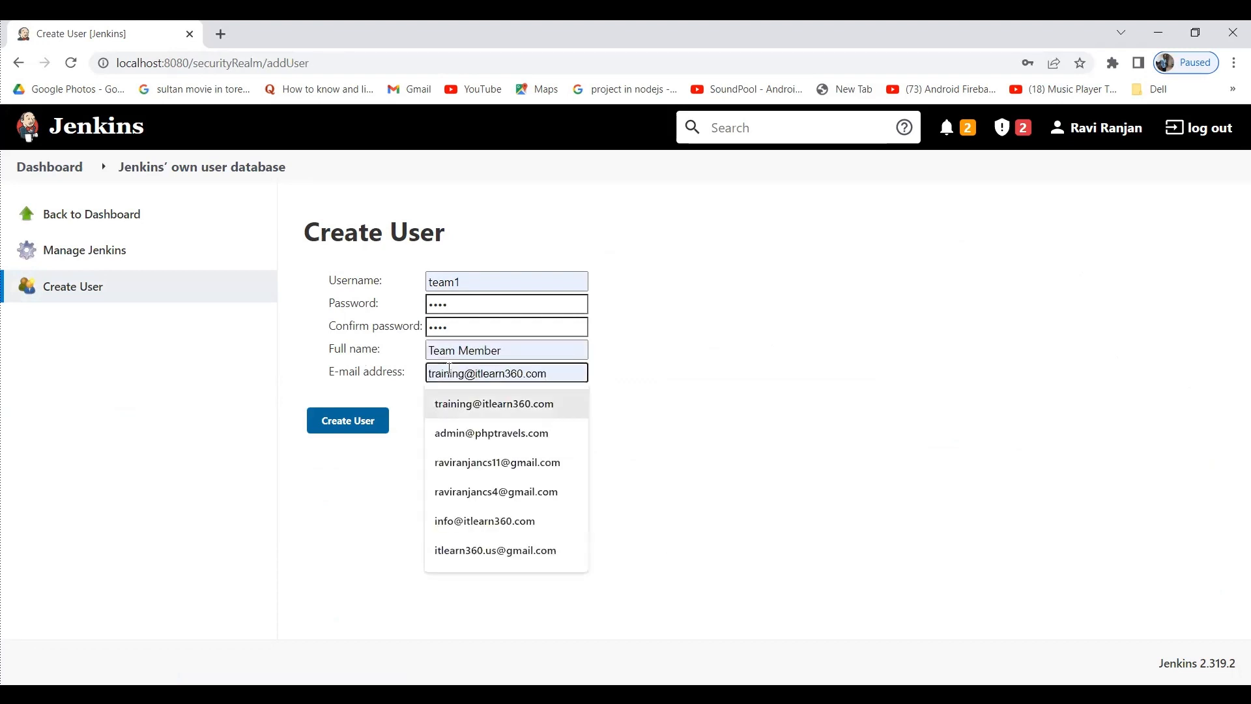
key(Return)
click(357, 421)
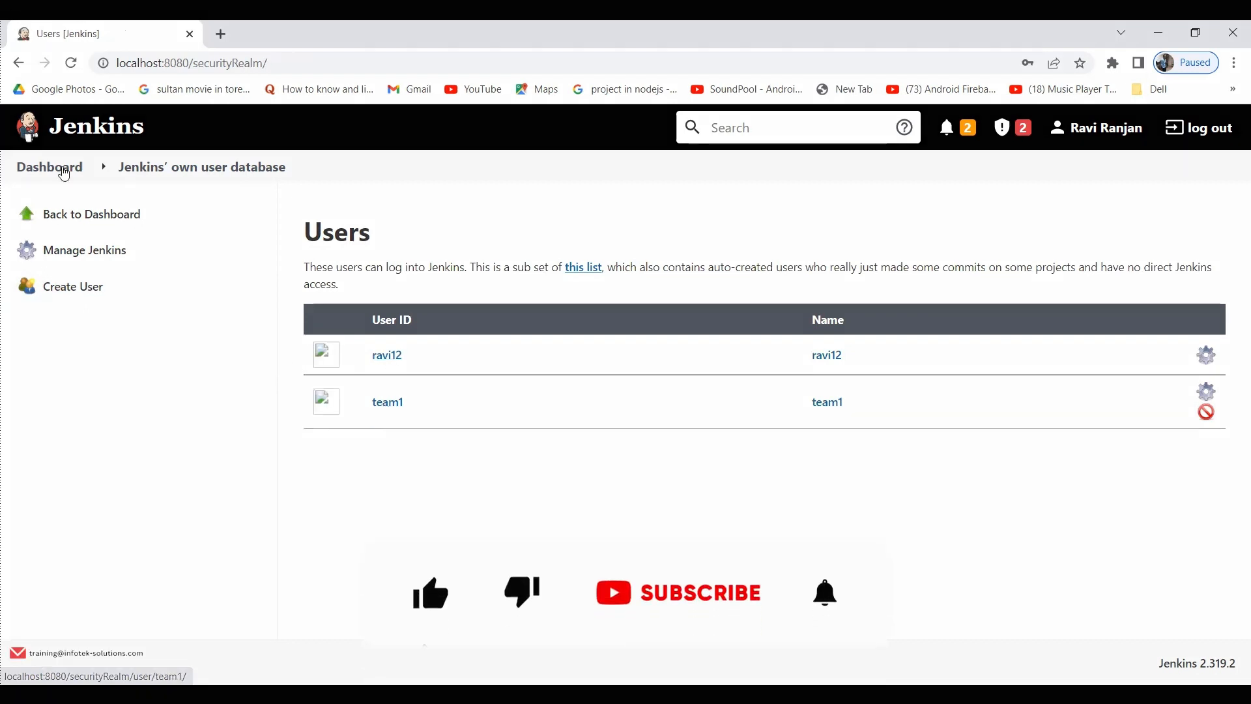
In Configure Global Security, select Project-based Matrix Authorization Strategy.
click(63, 168)
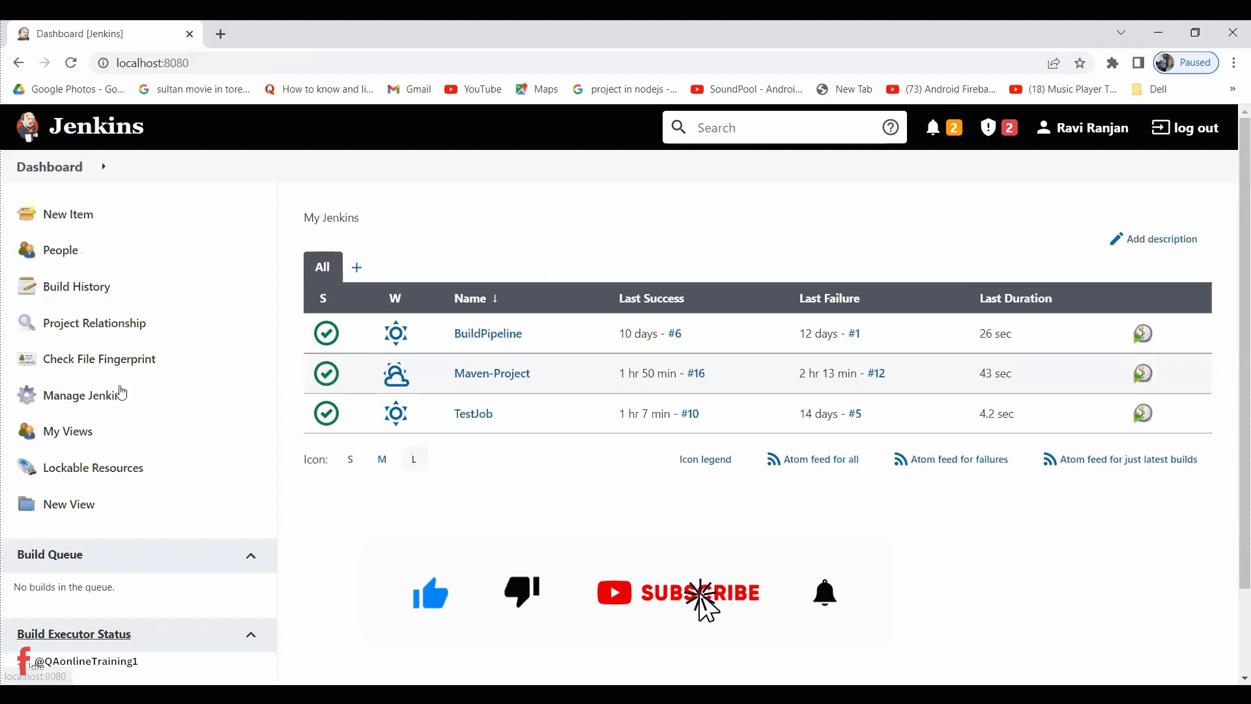
click(120, 394)
scroll(455, 494, down, 6)
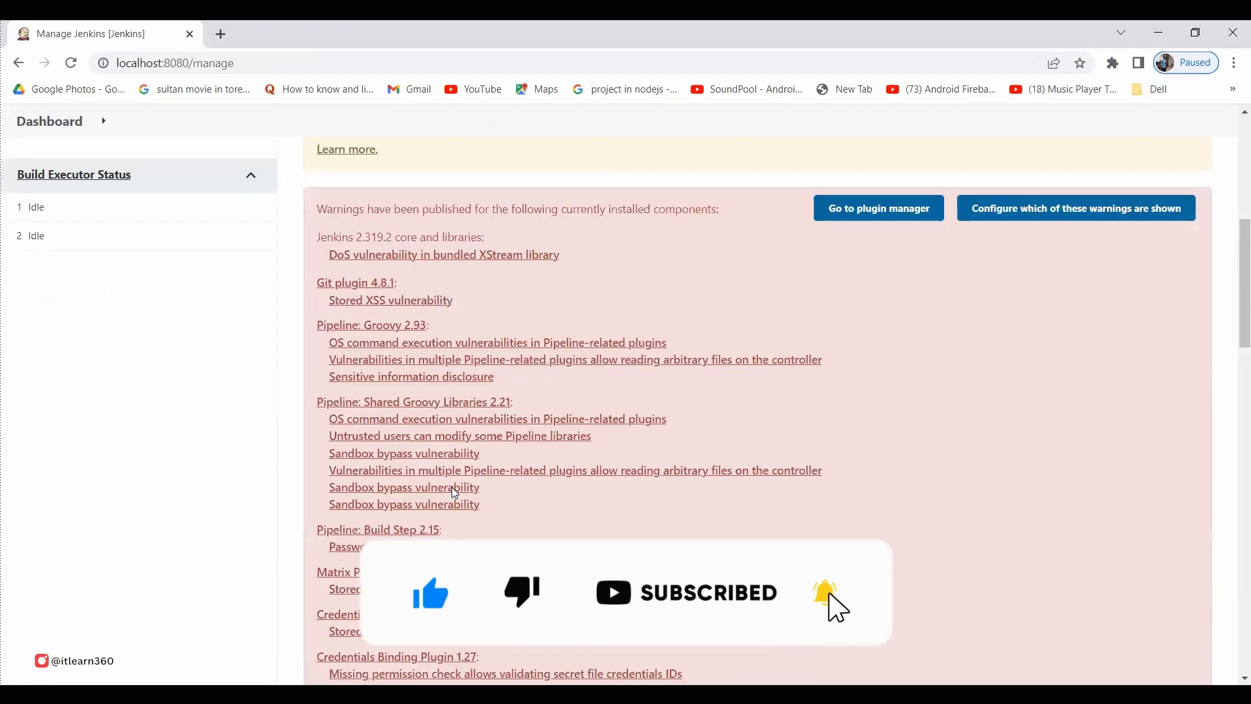
scroll(455, 493, down, 12)
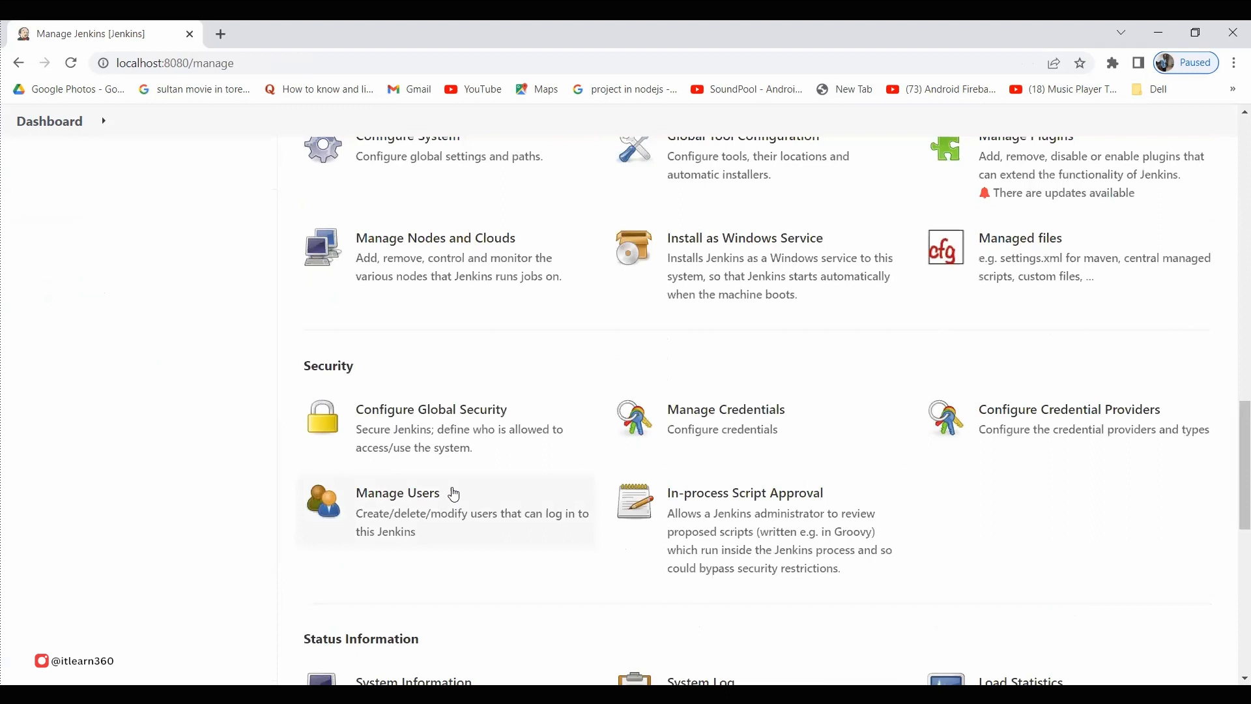
click(439, 441)
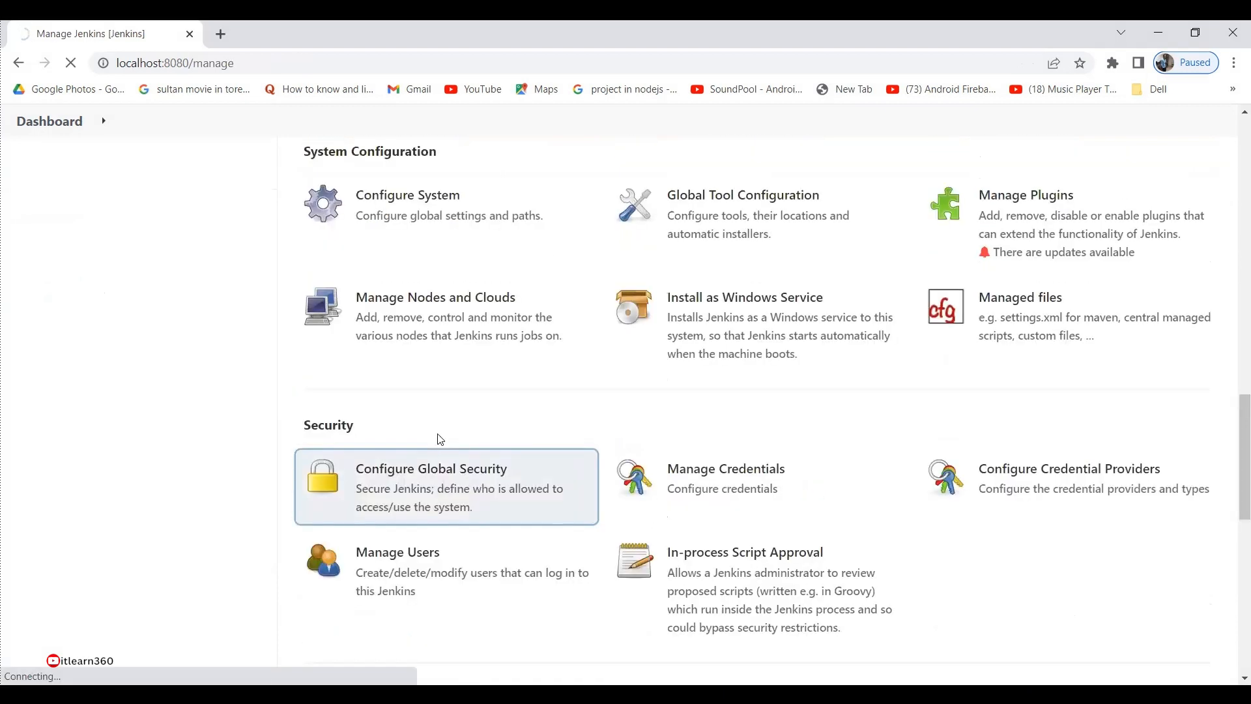
scroll(440, 439, down, 5)
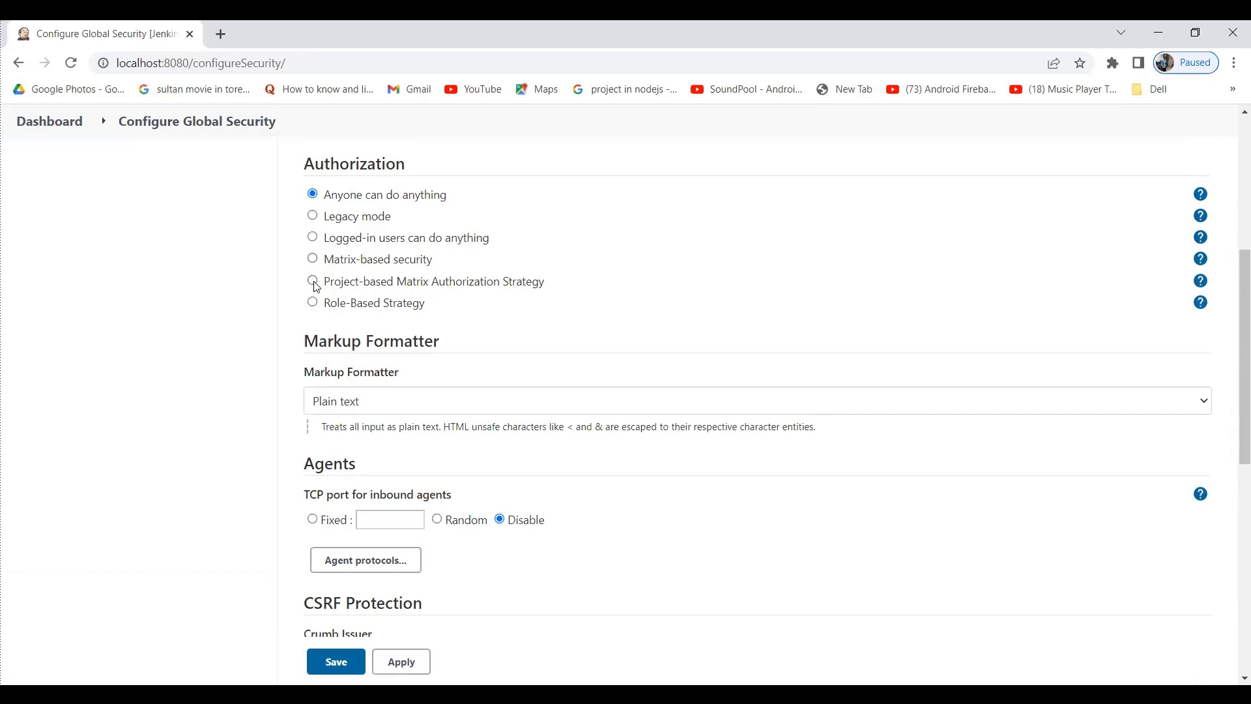
click(313, 281)
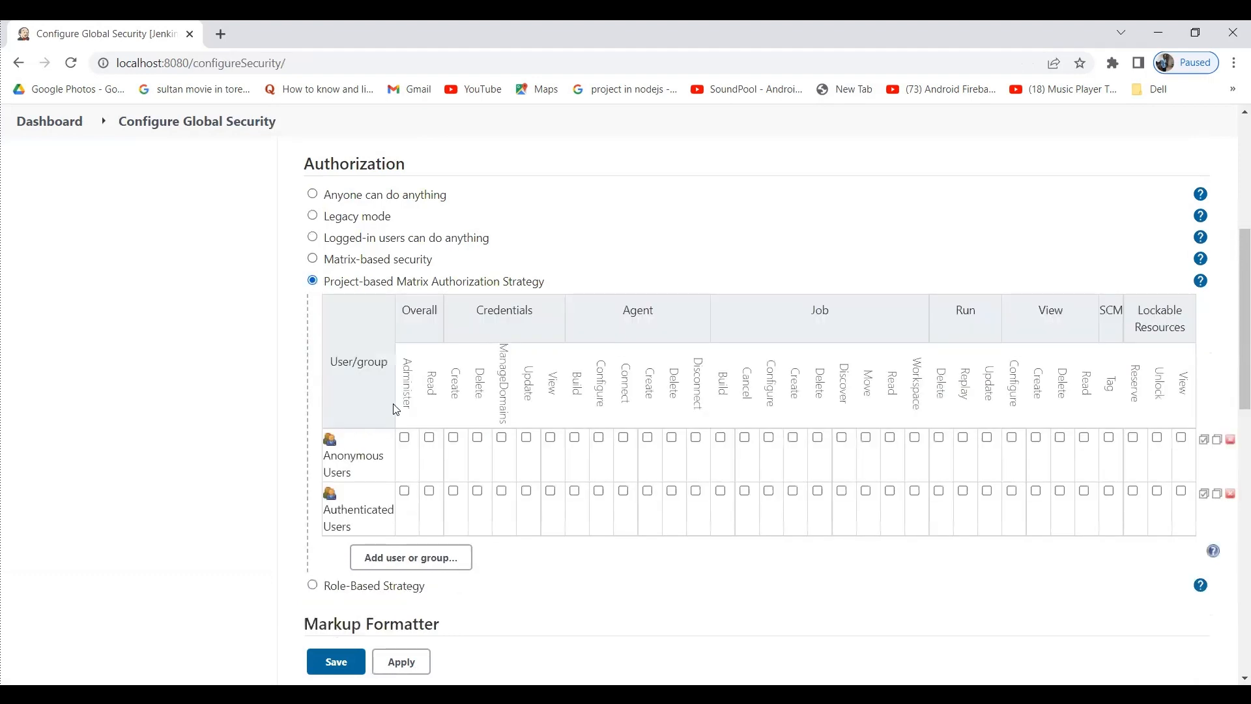
Add user team1 to the matrix with Overall Read, then apply and save.
click(425, 559)
text(team)
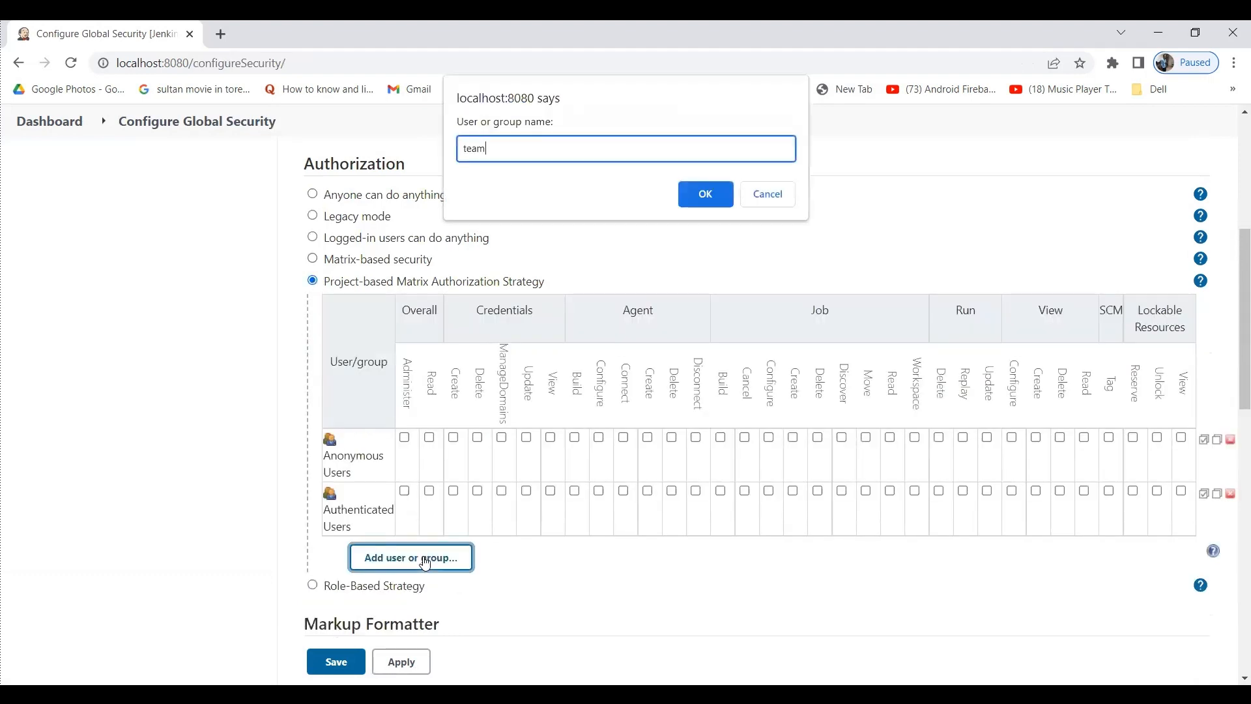
key(Return)
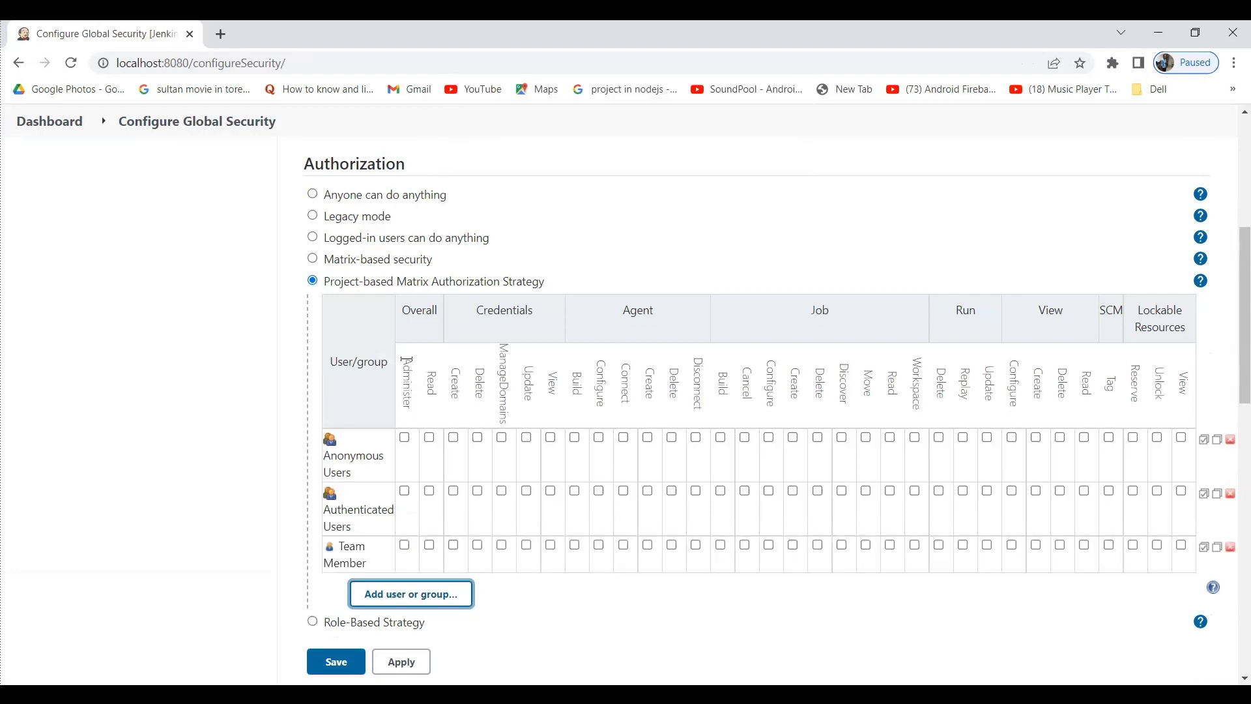
mouse_move(440, 354)
click(434, 549)
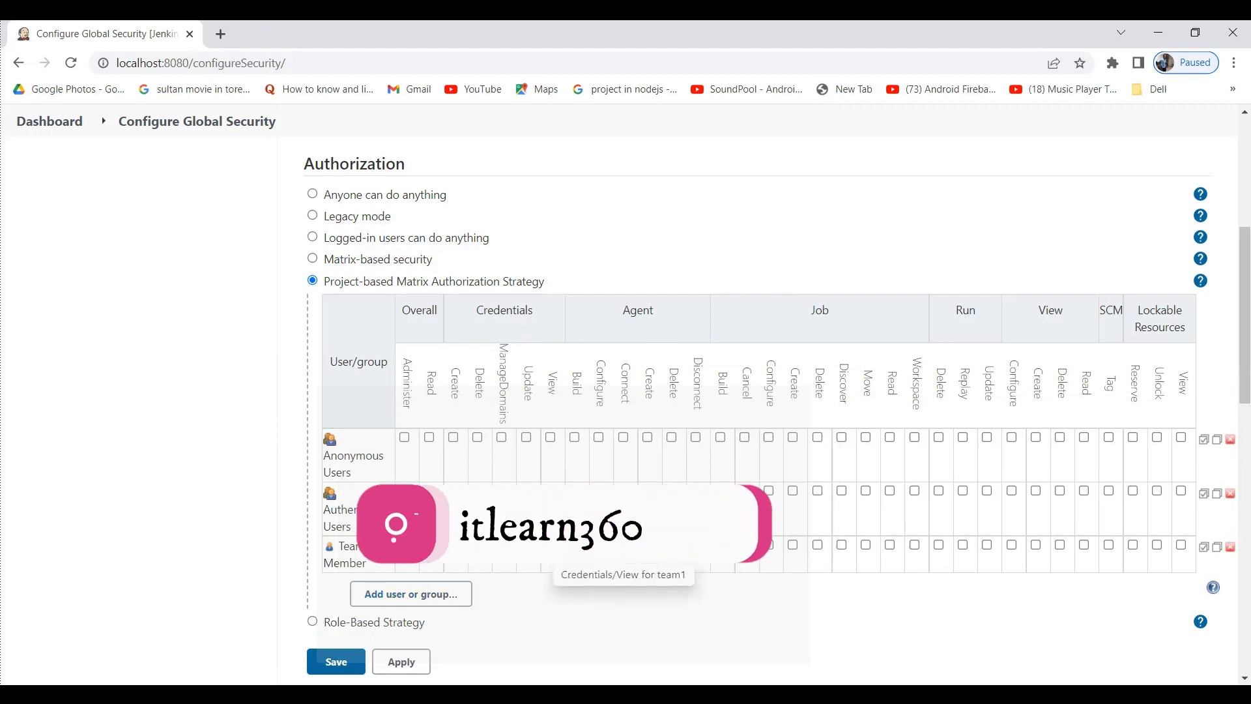
click(410, 662)
click(336, 665)
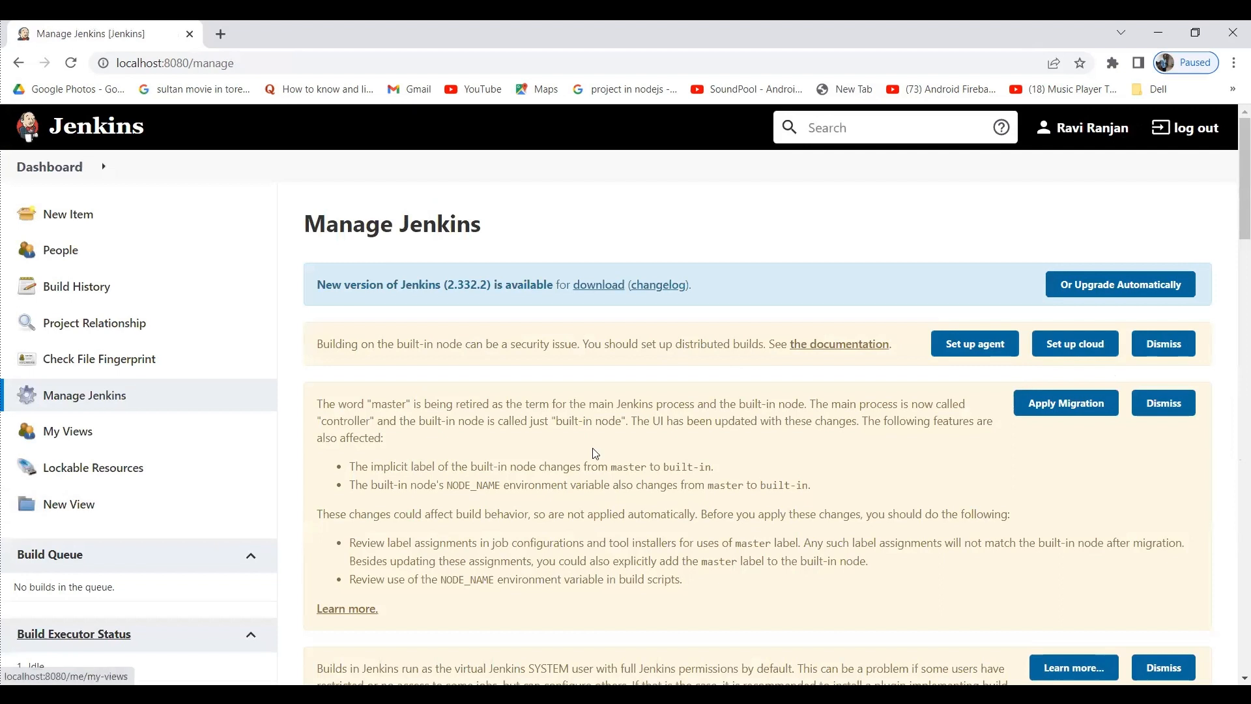
Check the plugin manager's Available and Installed lists, filtering installed plugins by 'role'.
scroll(595, 453, down, 15)
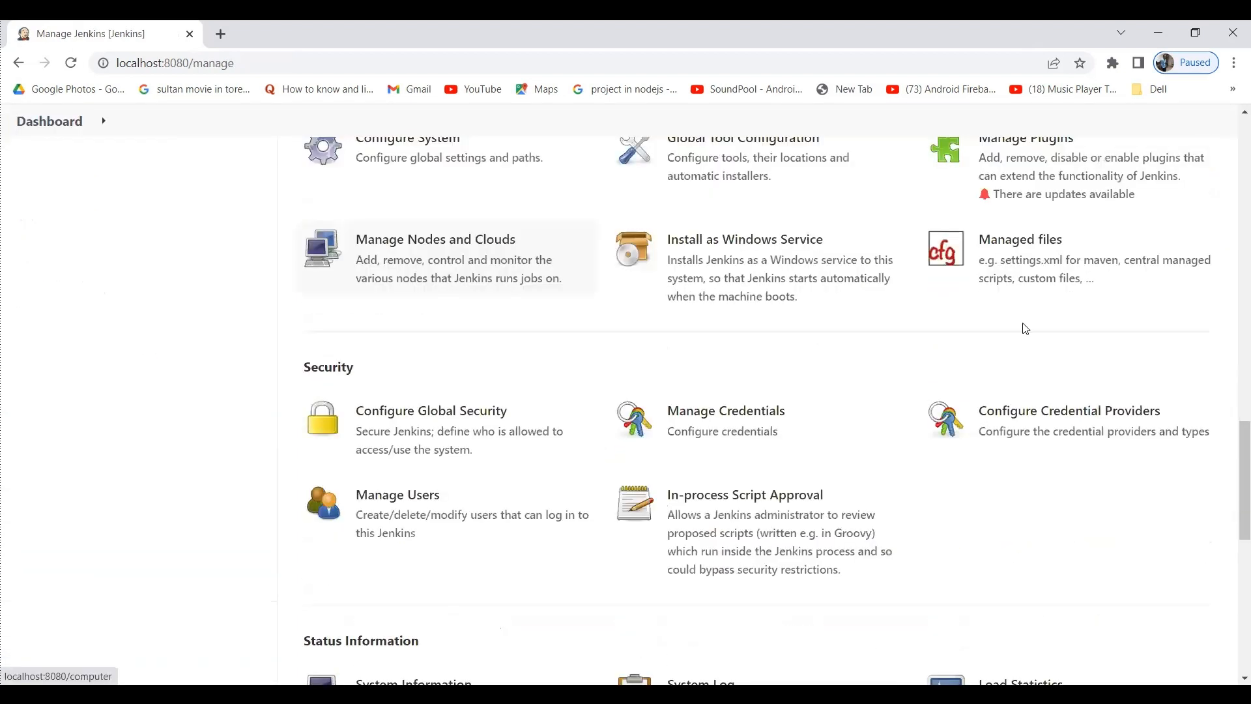
scroll(1026, 328, up, 2)
click(1025, 316)
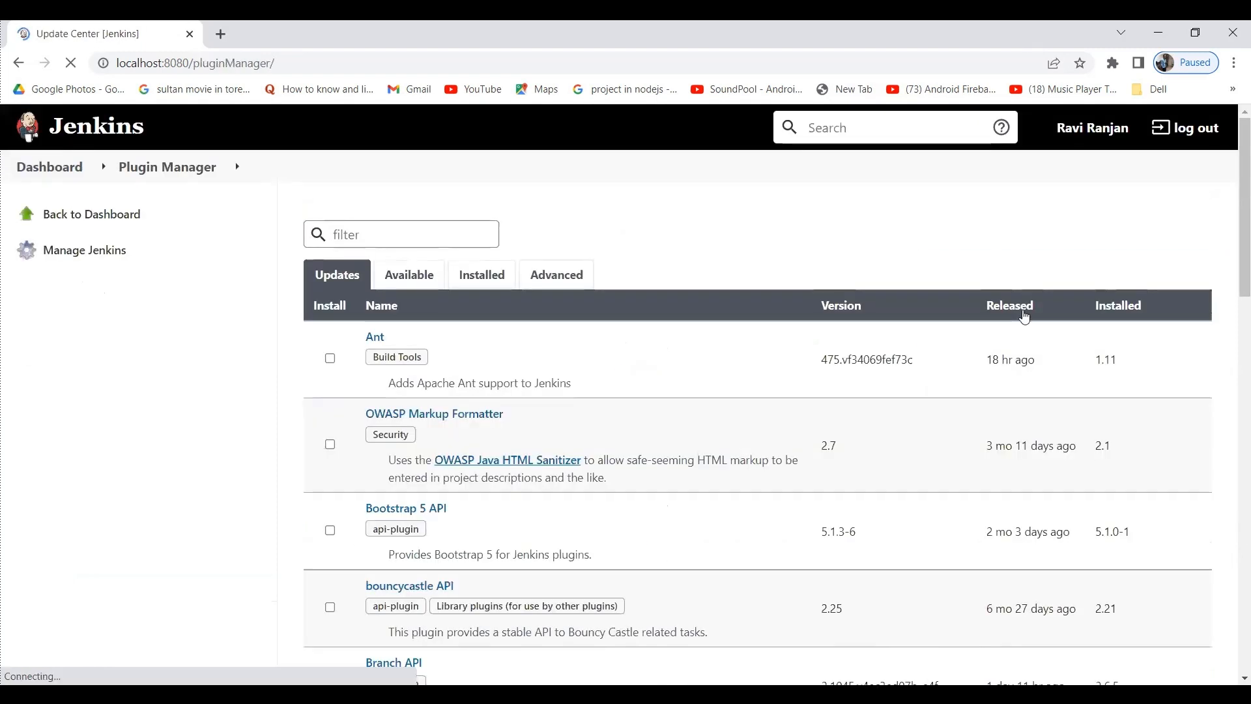
click(418, 275)
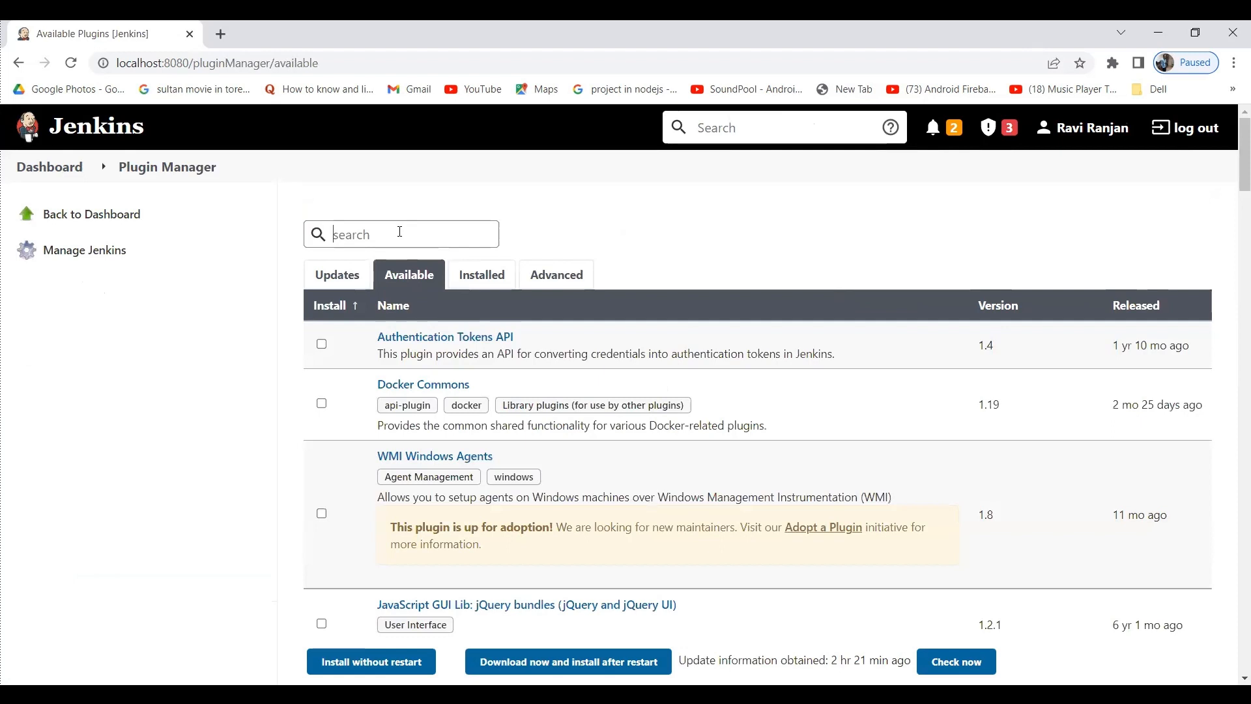
click(485, 275)
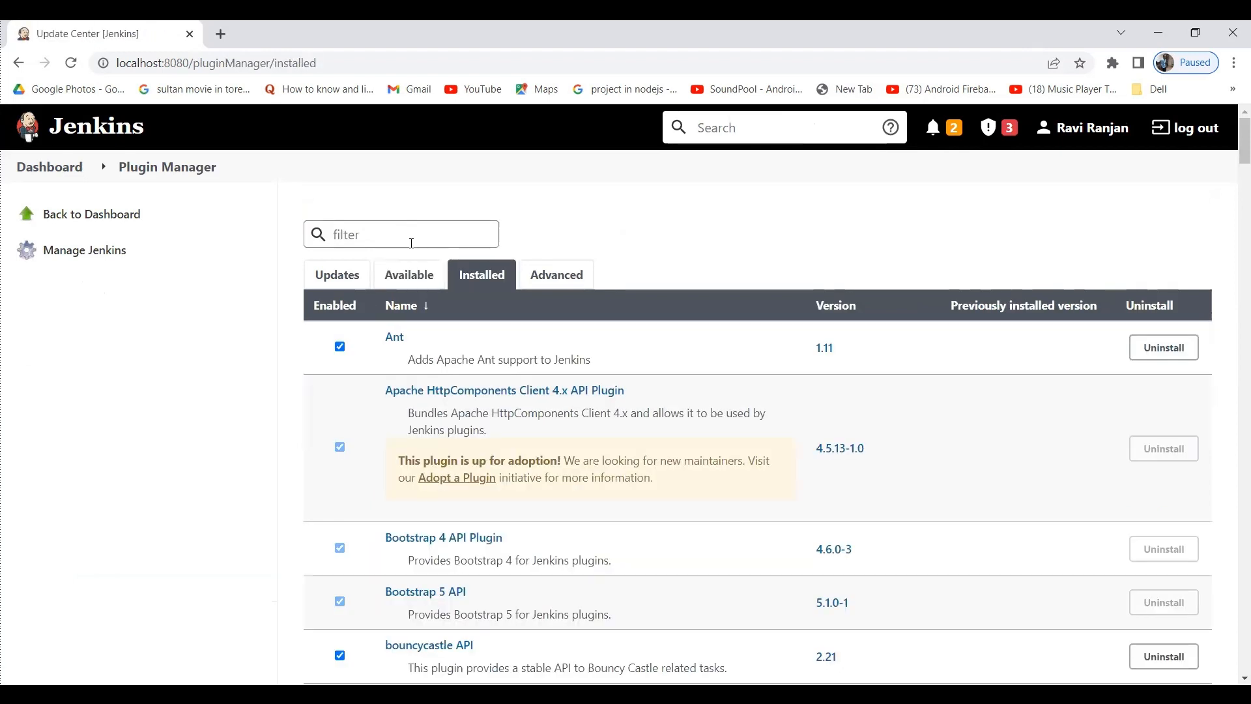
text(role)
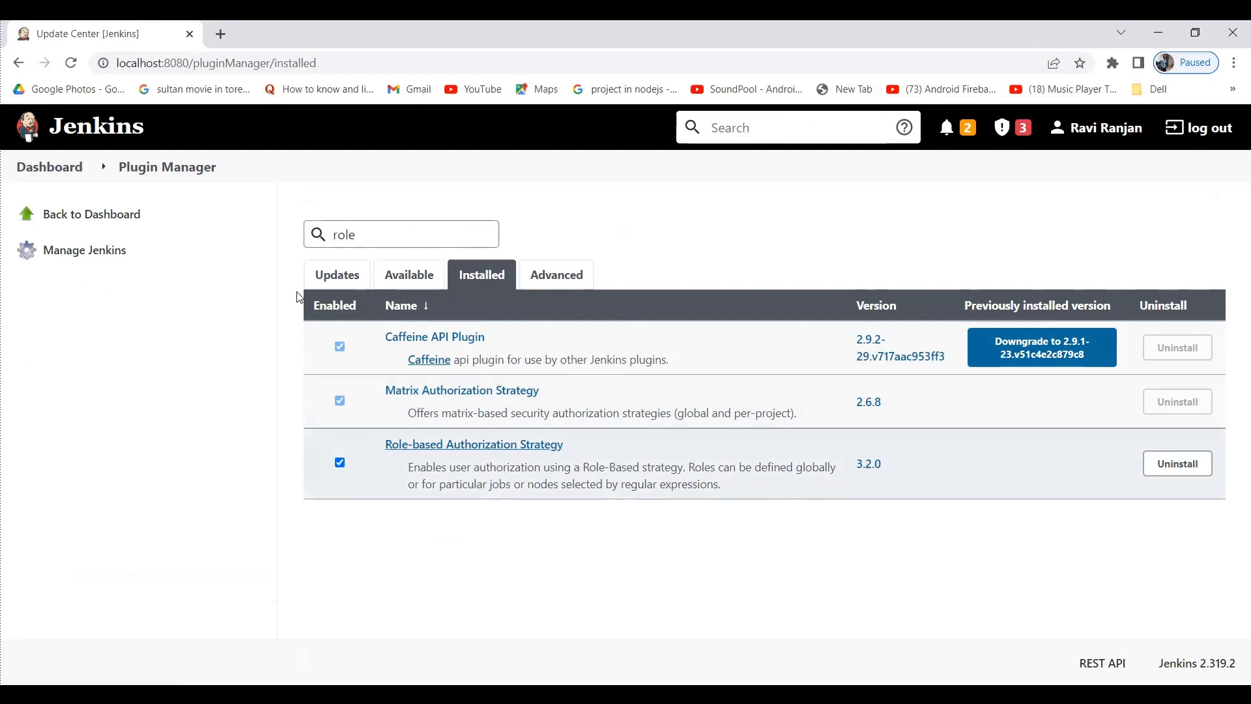
click(51, 168)
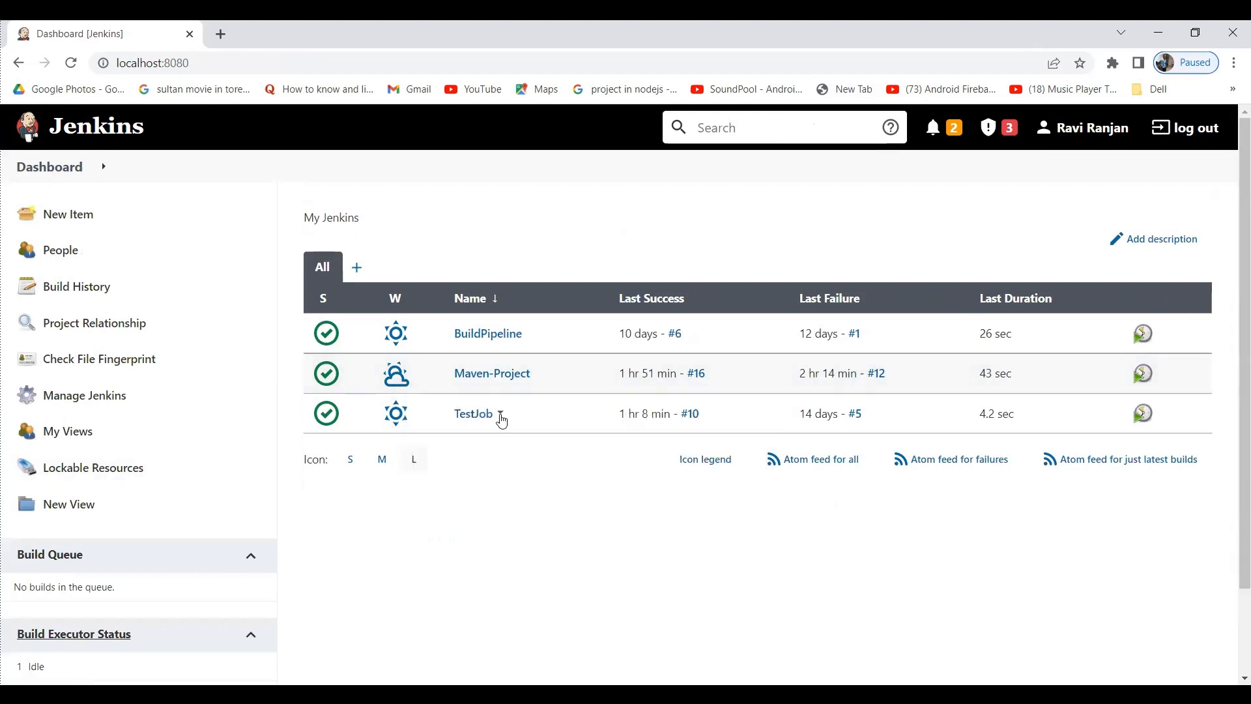
Open TestJob's configuration page from its dropdown menu.
click(501, 417)
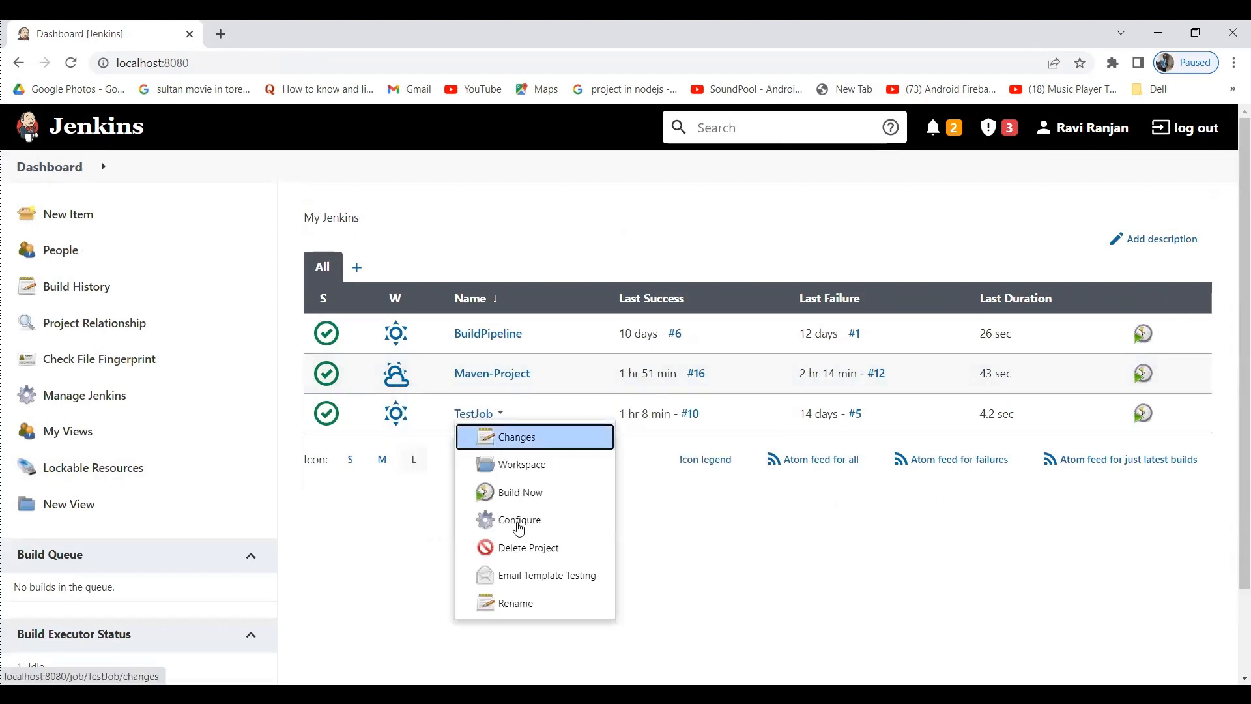
click(519, 521)
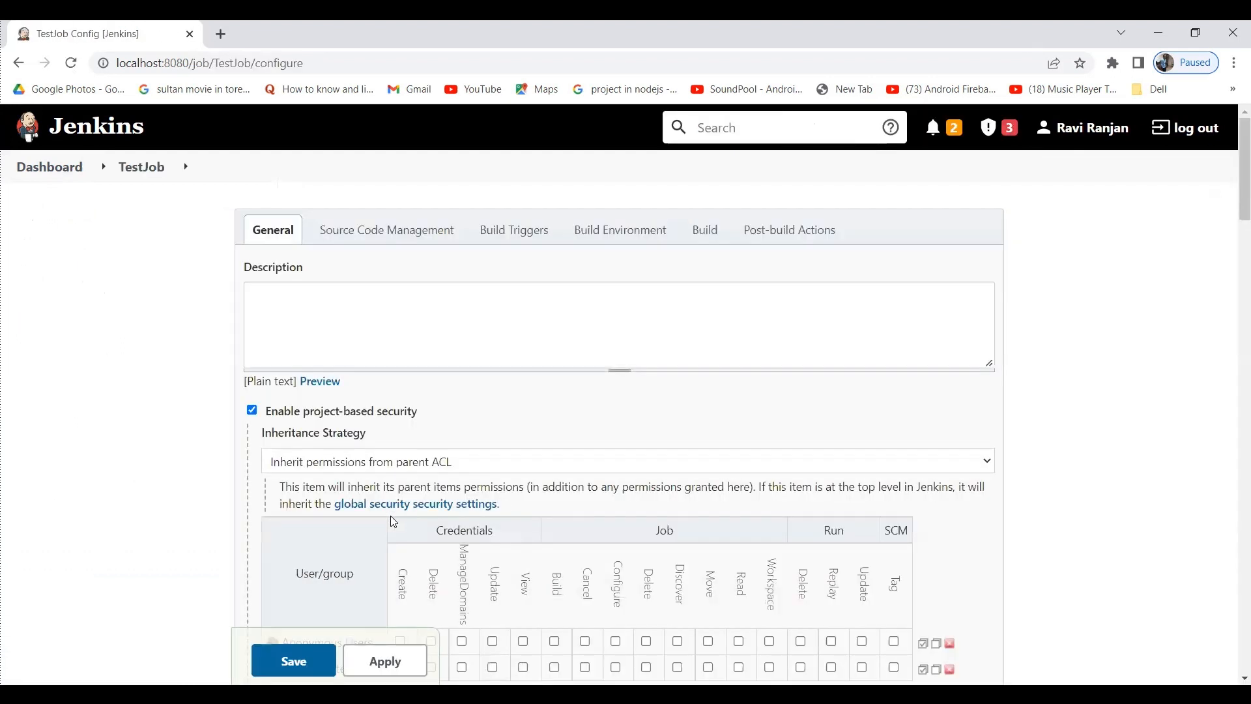
scroll(390, 515, down, 1)
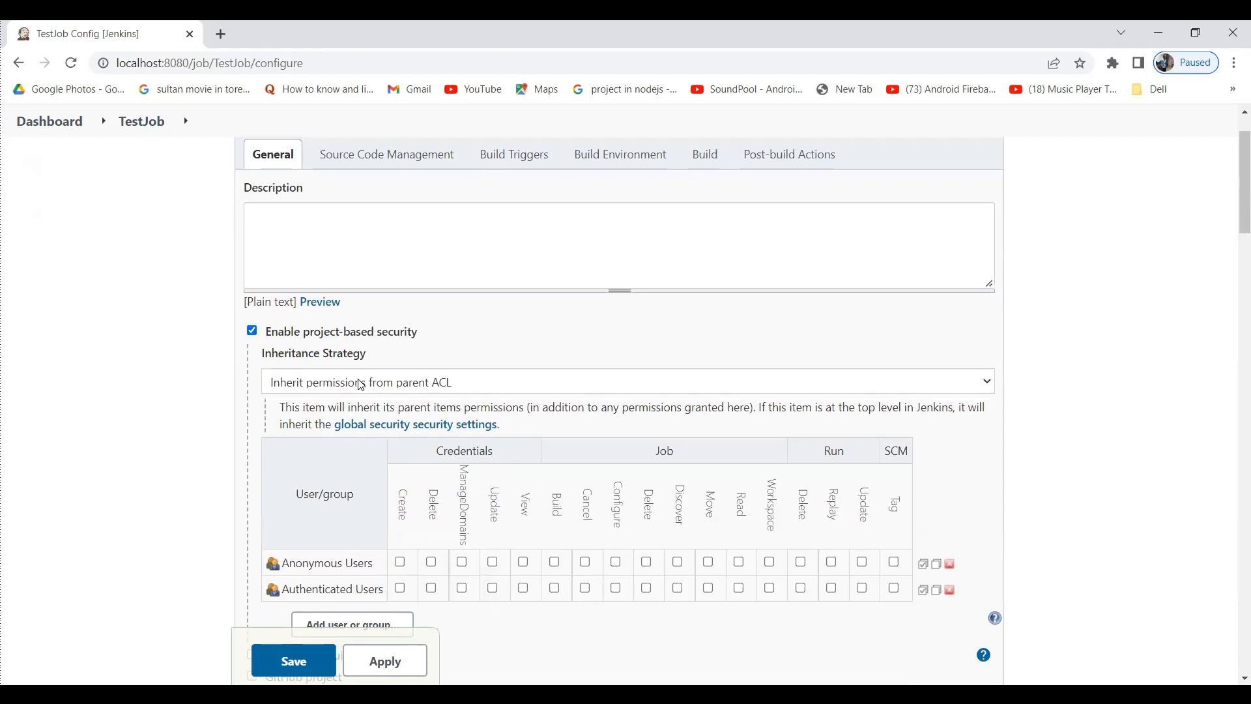
scroll(359, 383, down, 1)
Add team1 to TestJob's matrix with Credentials View and Job Build, then apply and save.
click(366, 565)
text(team1)
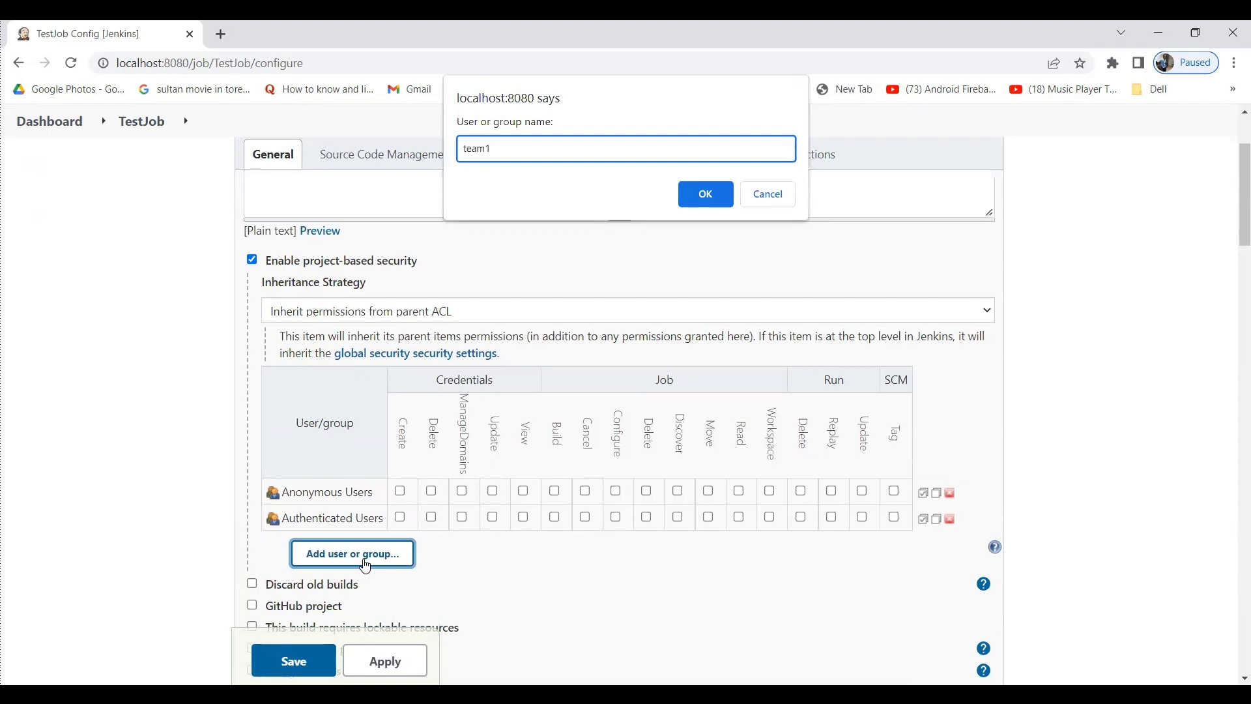
key(Return)
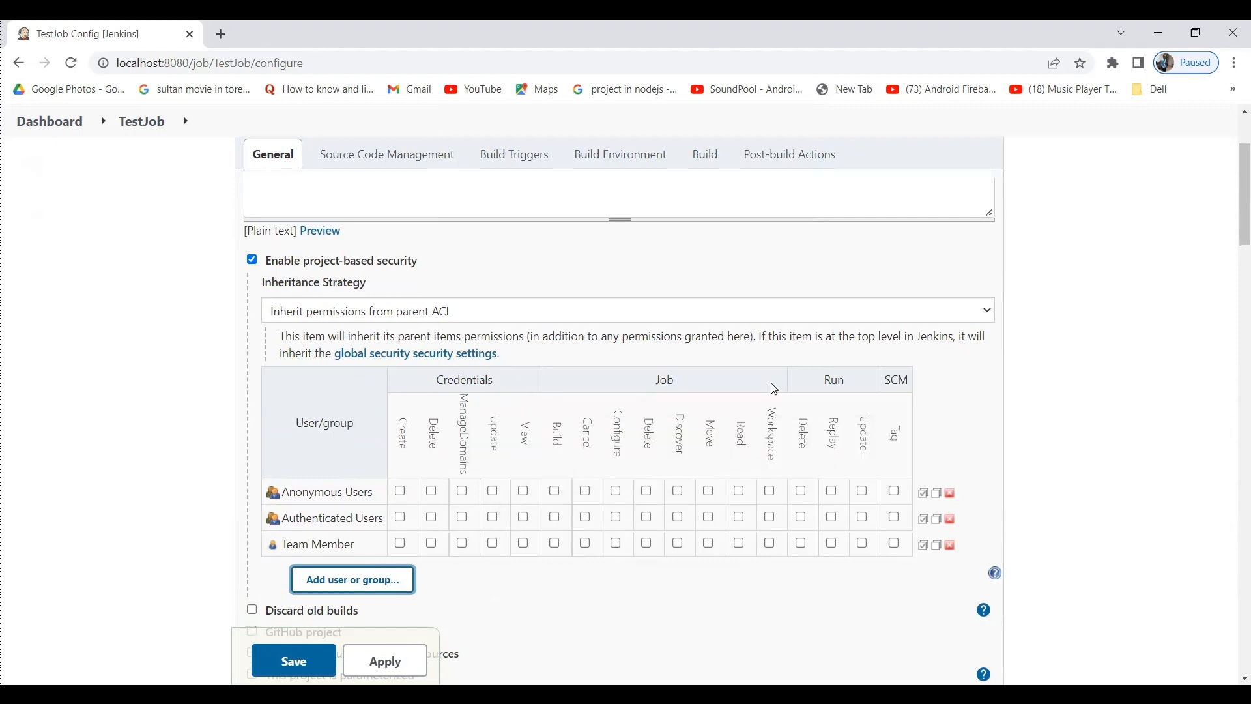
click(526, 545)
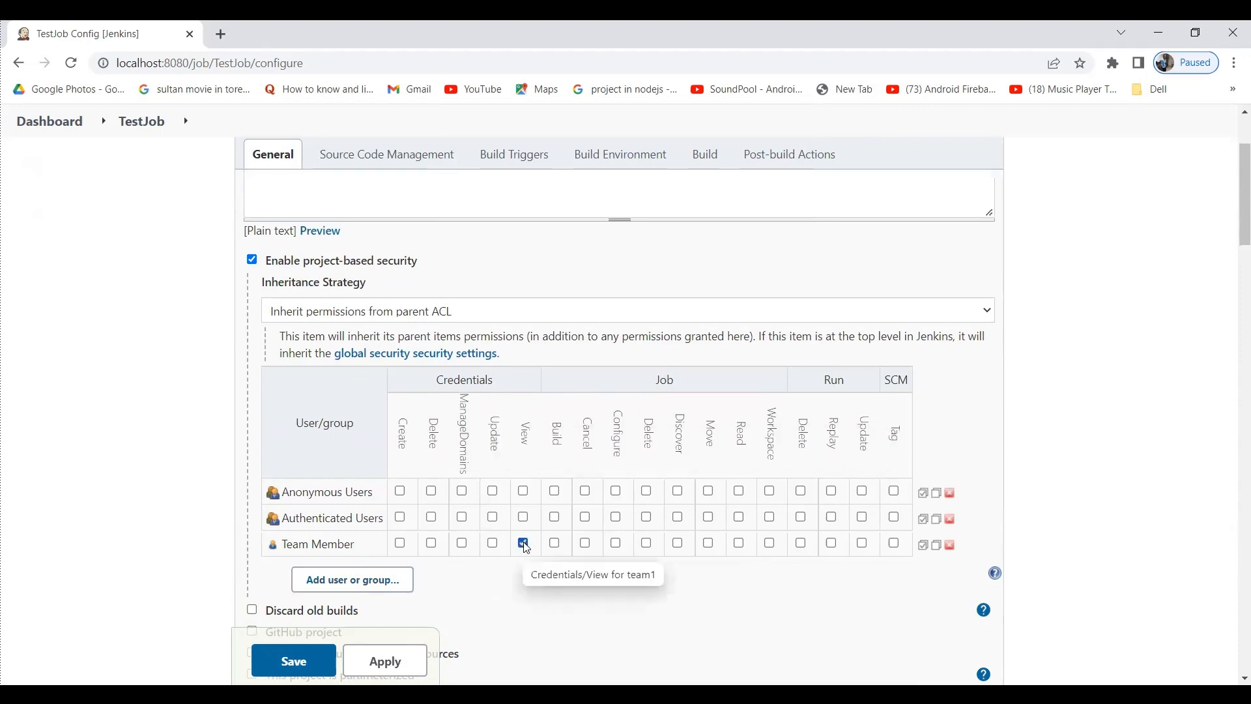
click(555, 545)
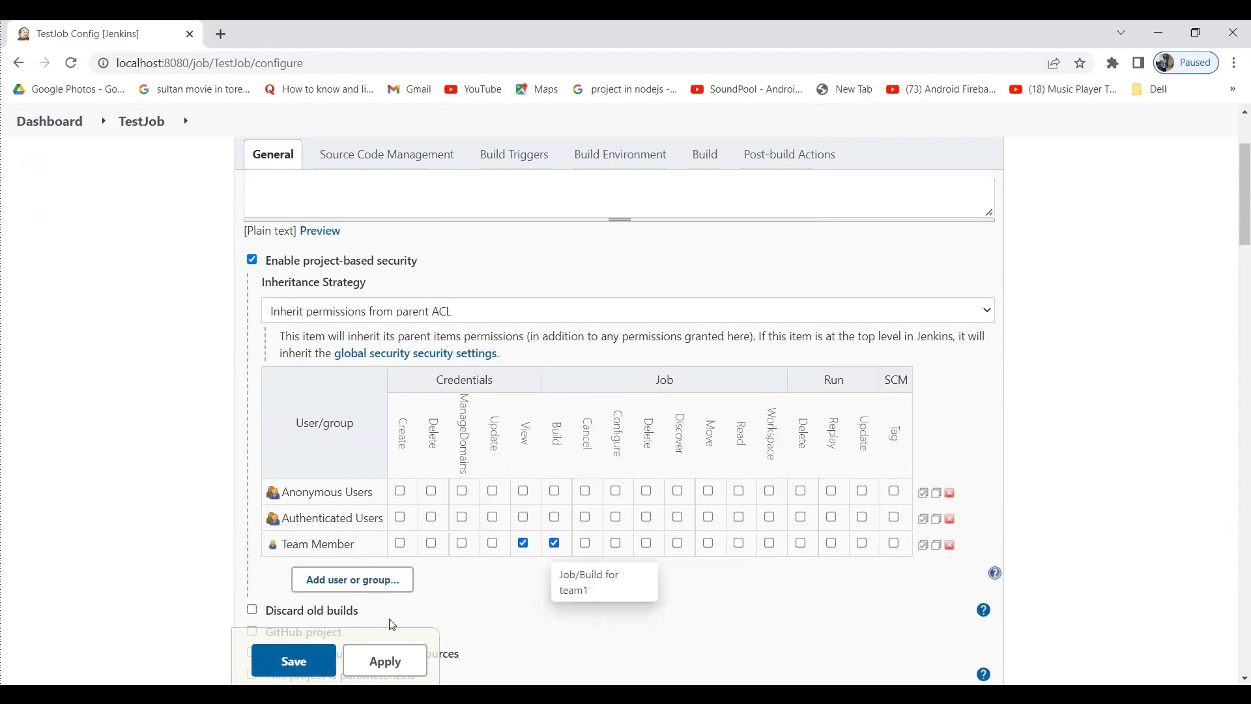
click(385, 661)
click(303, 665)
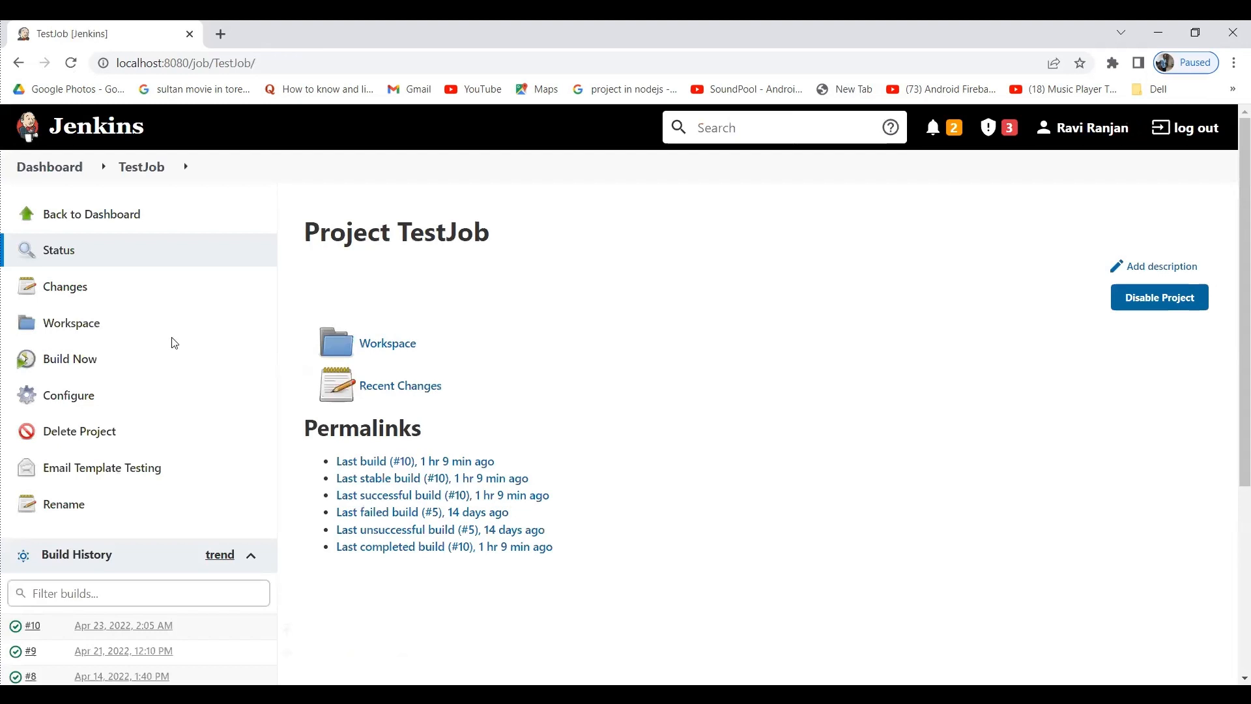
click(70, 172)
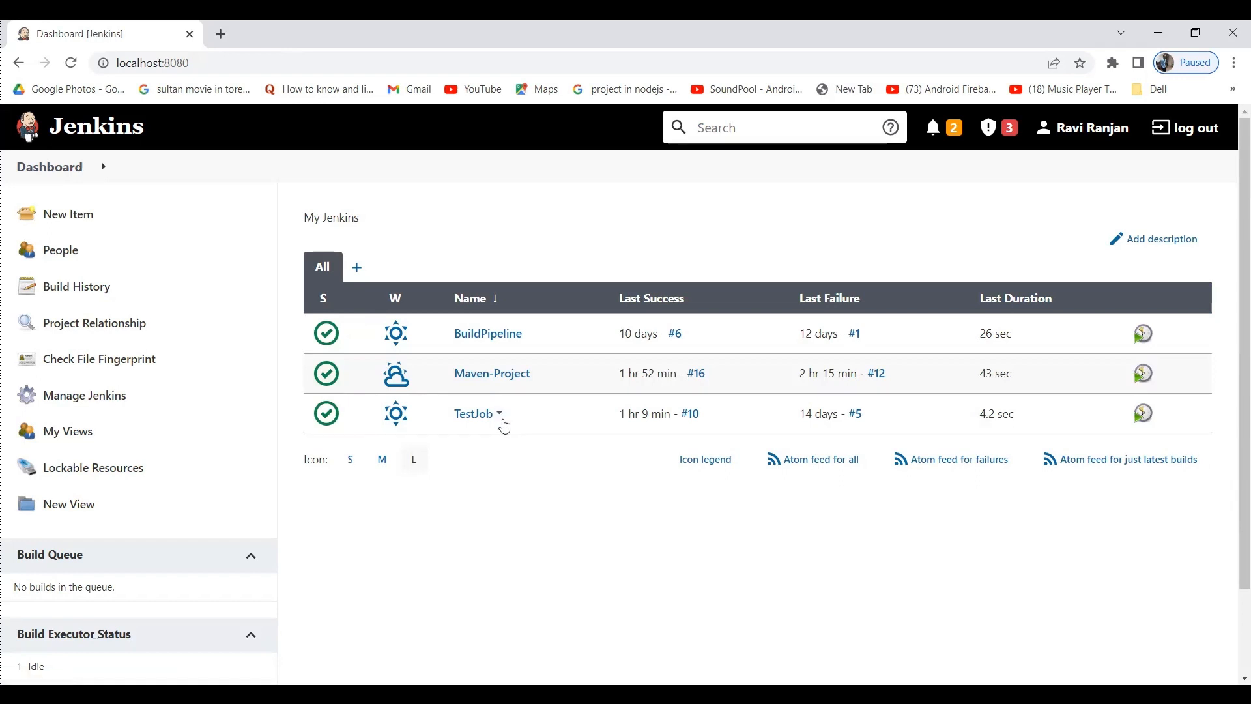
Open Maven-Project's configuration page.
click(492, 373)
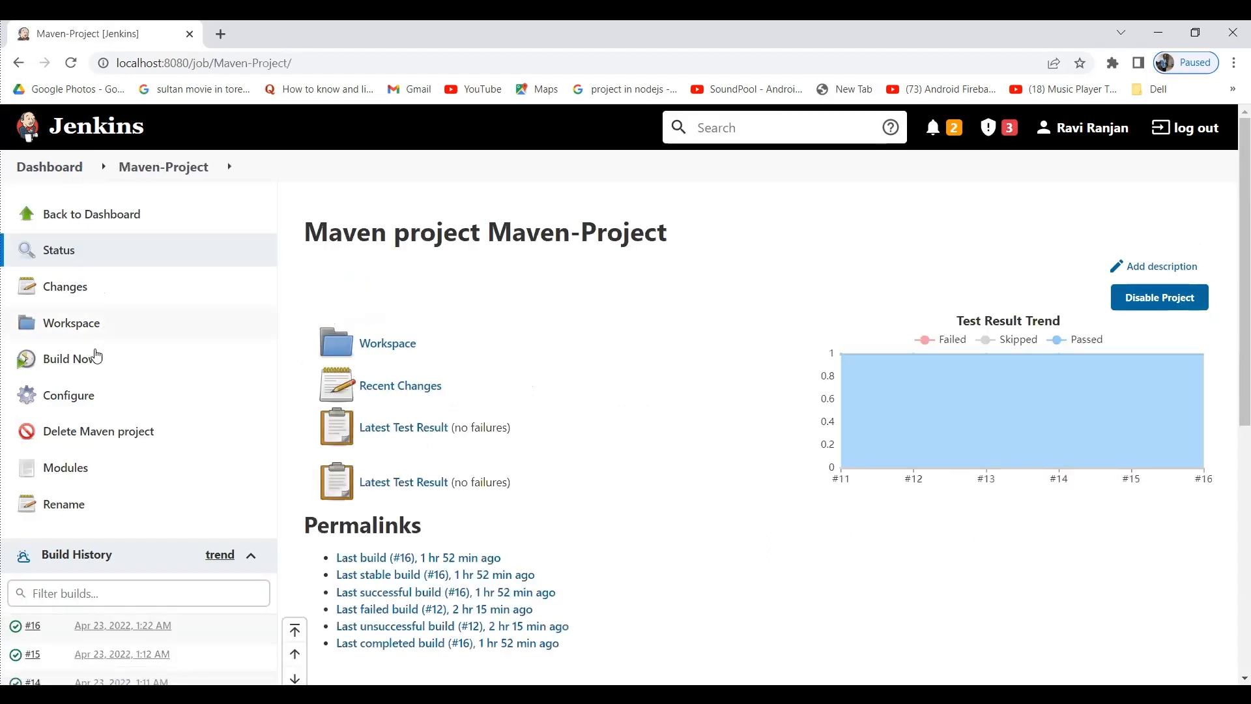
click(71, 393)
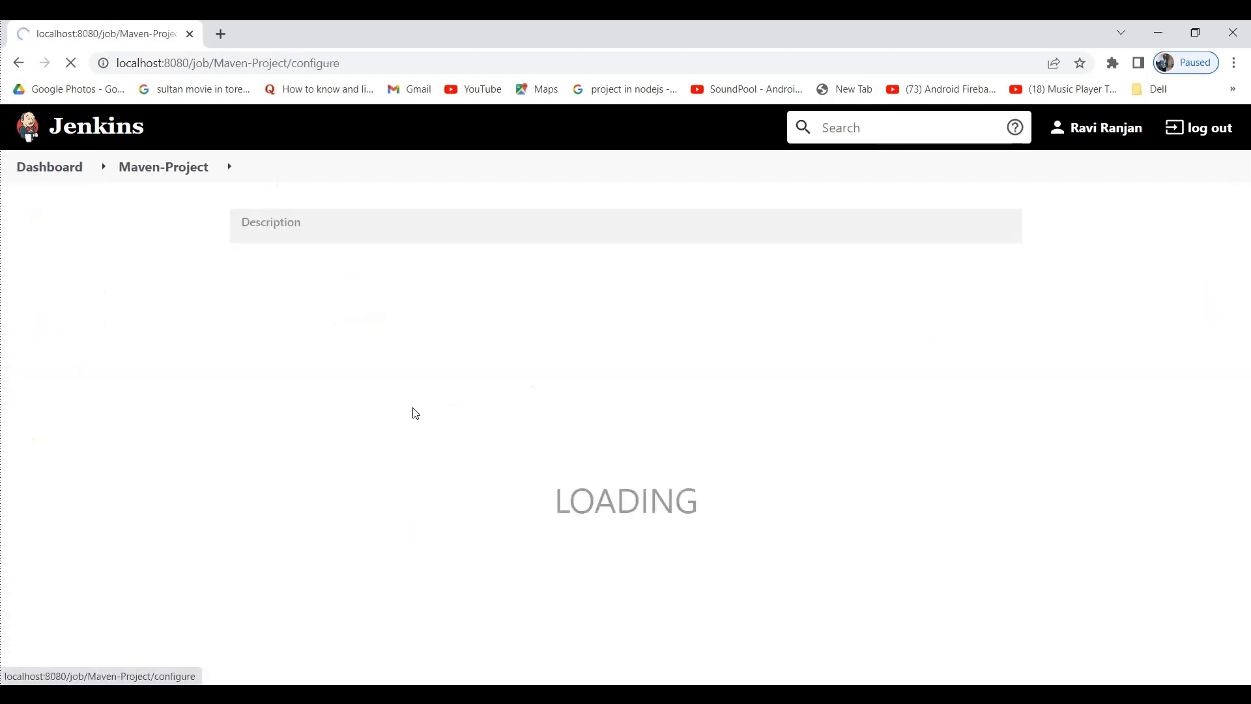
scroll(693, 528, down, 4)
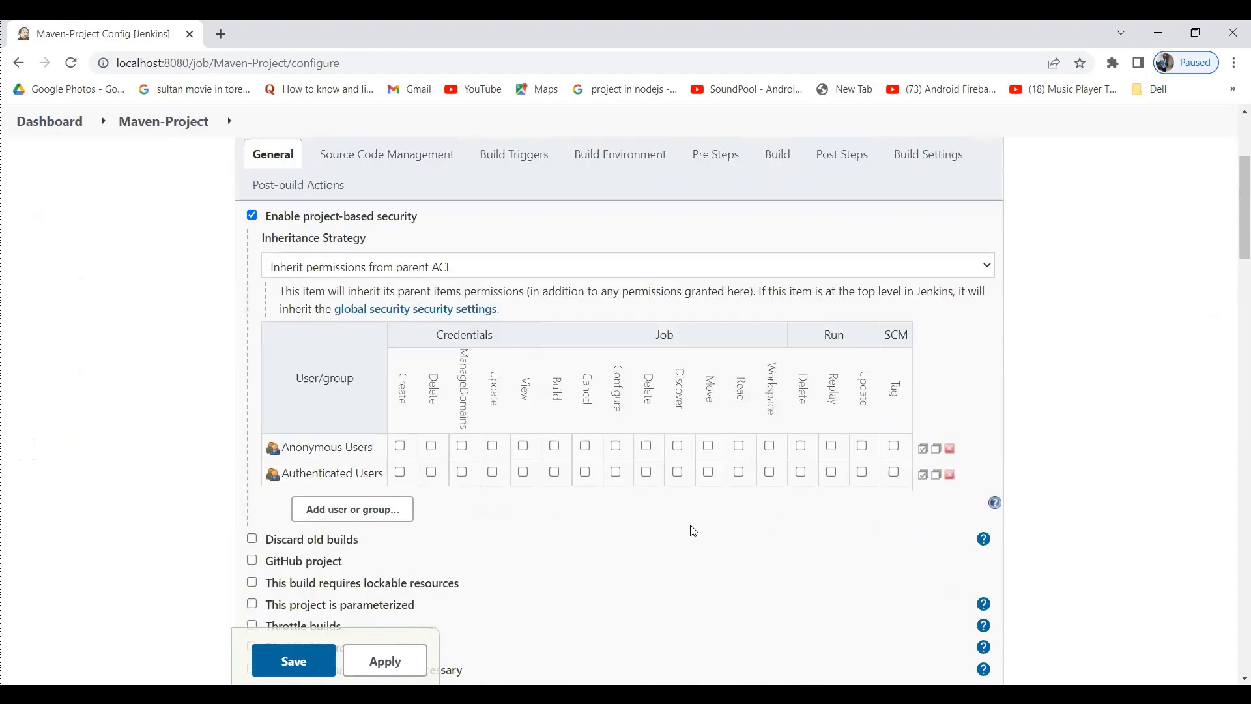
Return to the dashboard job list and open a new blank browser tab.
click(34, 134)
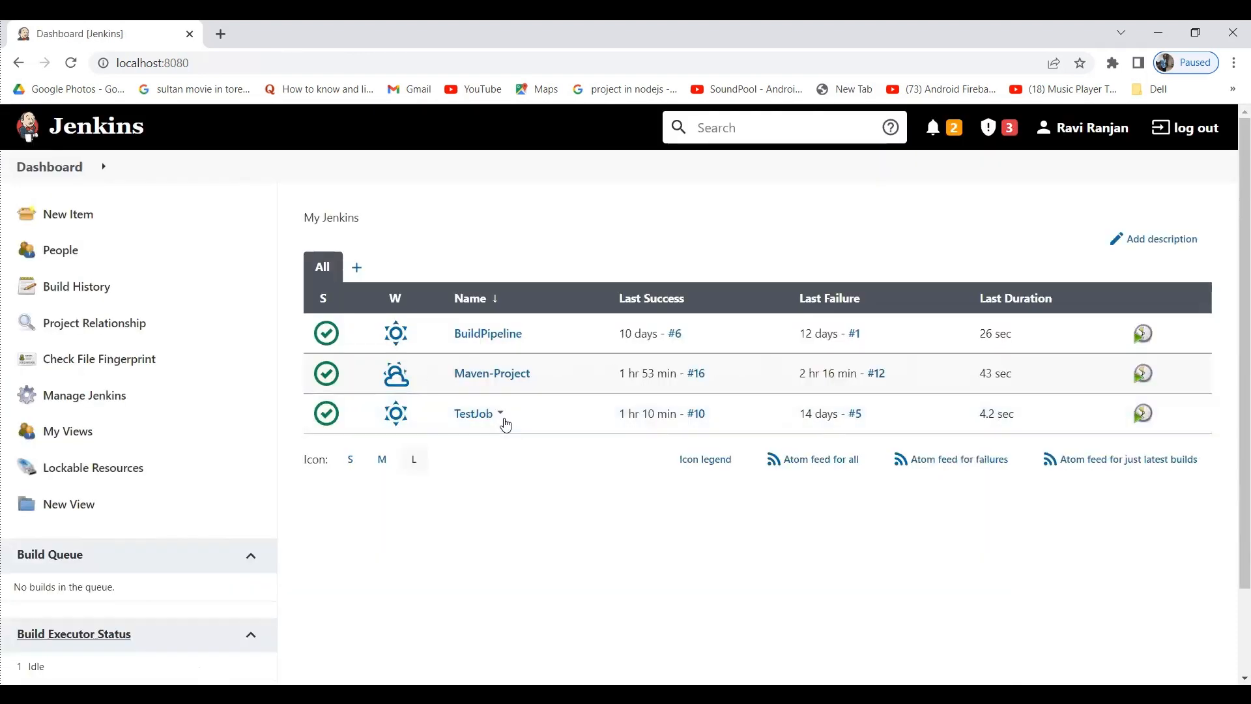
mouse_move(407, 424)
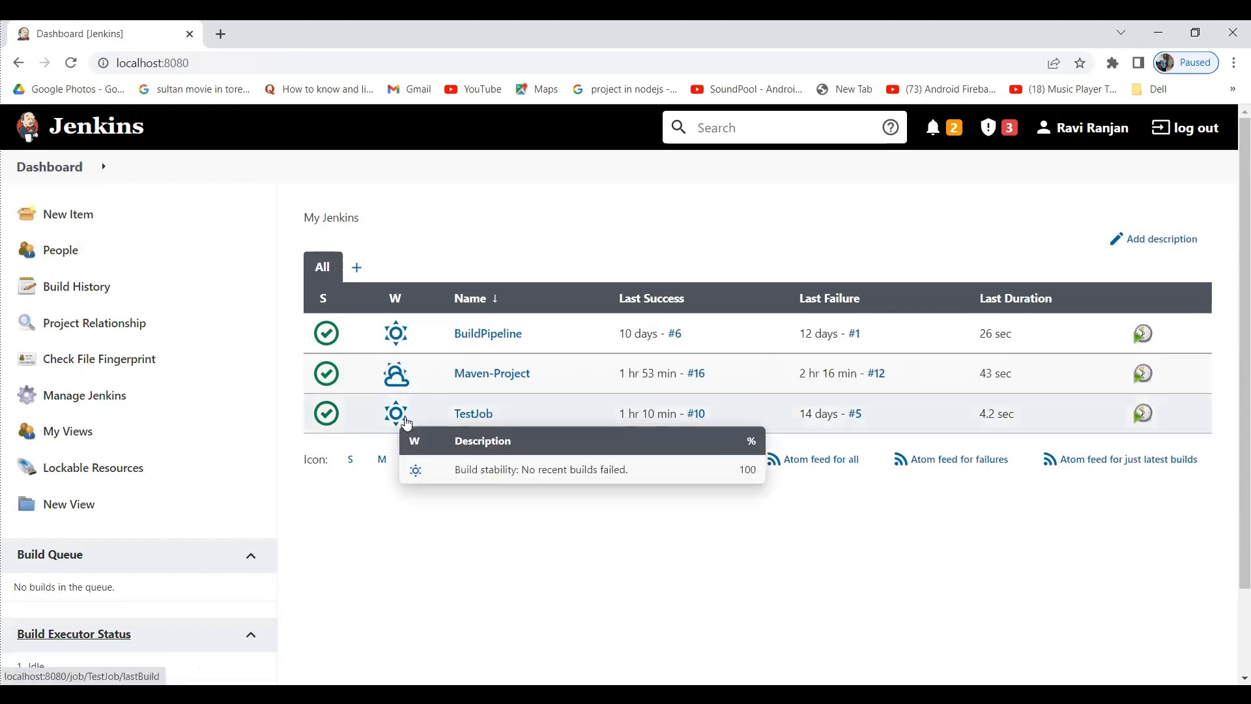
key(ctrl+t)
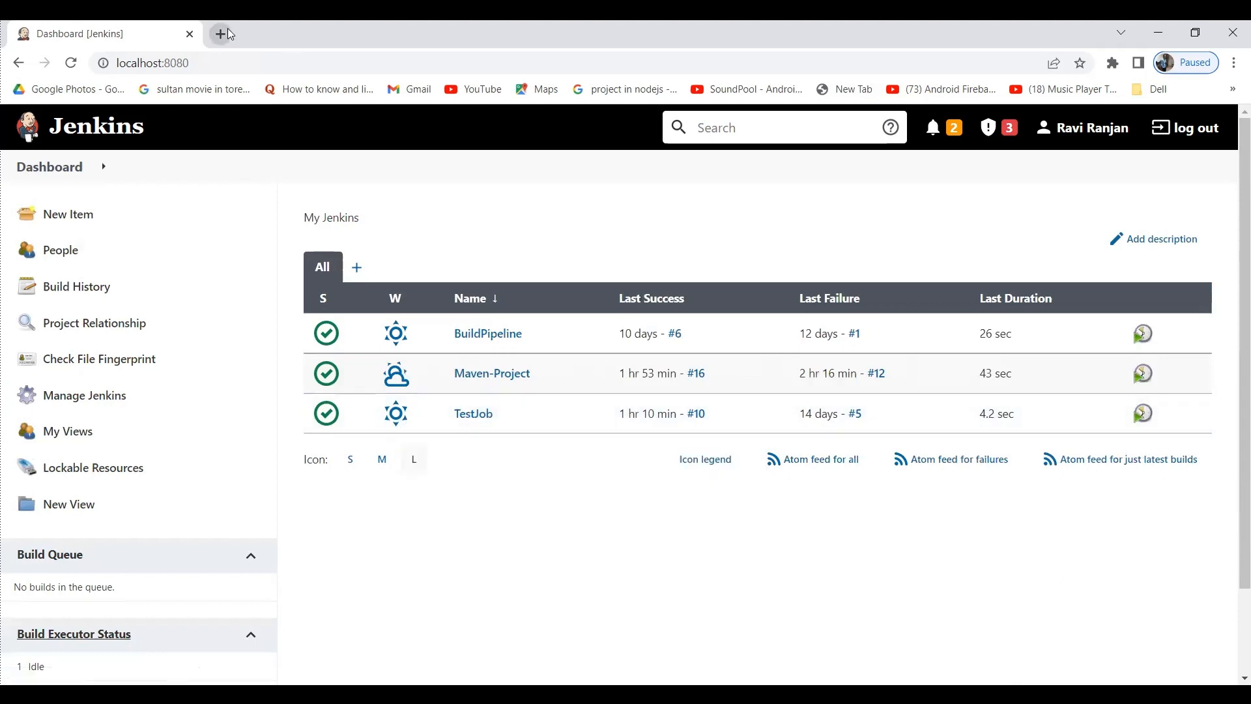
Open an Incognito window and load Jenkins at localhost:8080.
click(1235, 63)
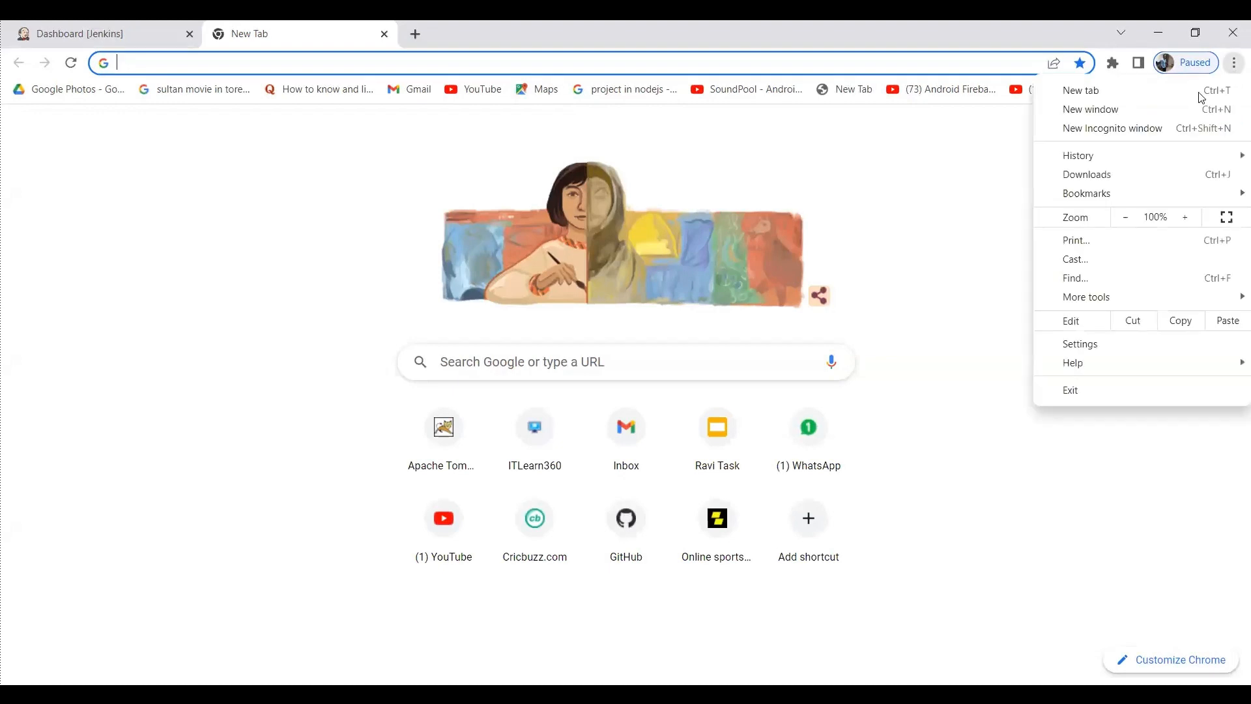
click(902, 159)
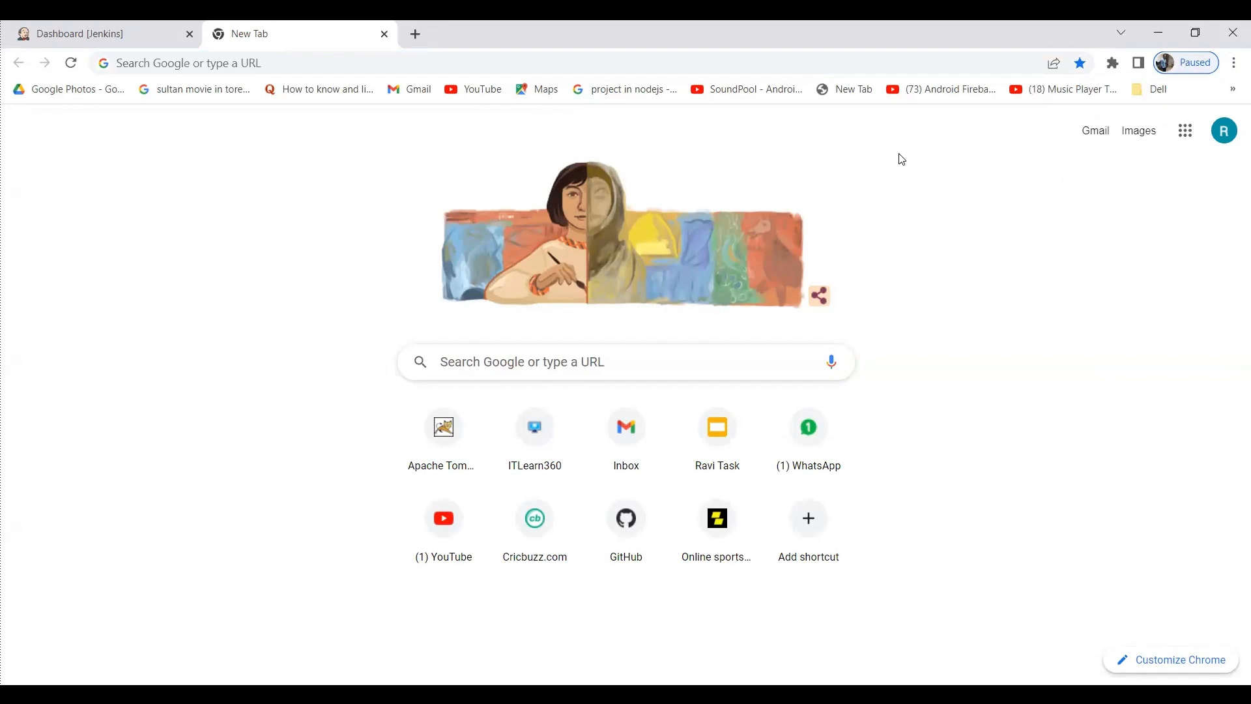
key(ctrl+shift+n)
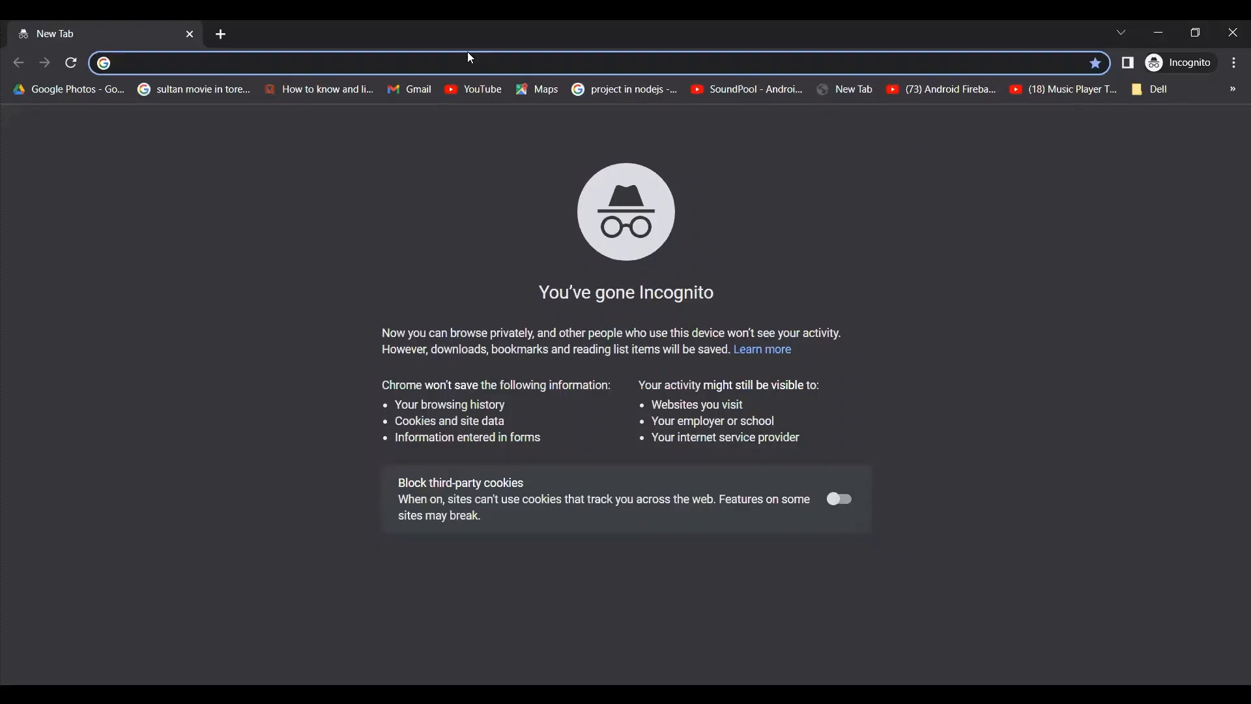
text(lo)
key(Return)
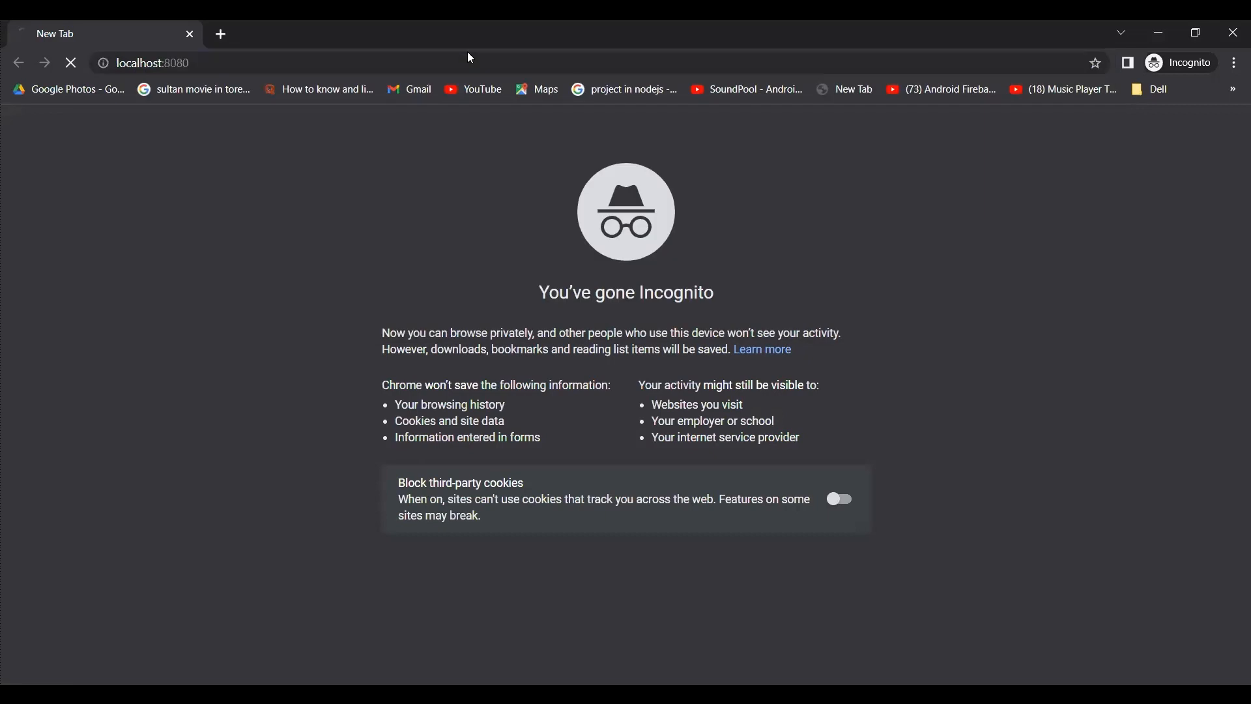
Sign in as team1 with its password, then switch back to the admin window.
text(team1)
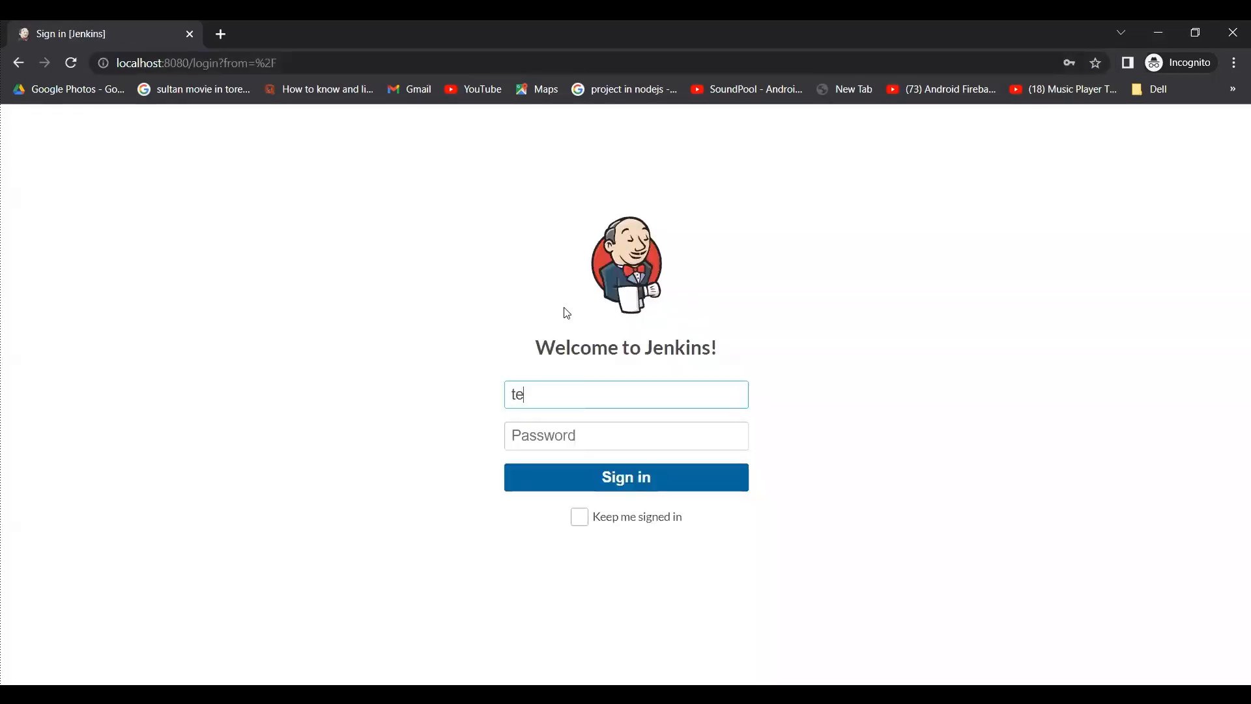
click(550, 438)
text(1234)
key(Return)
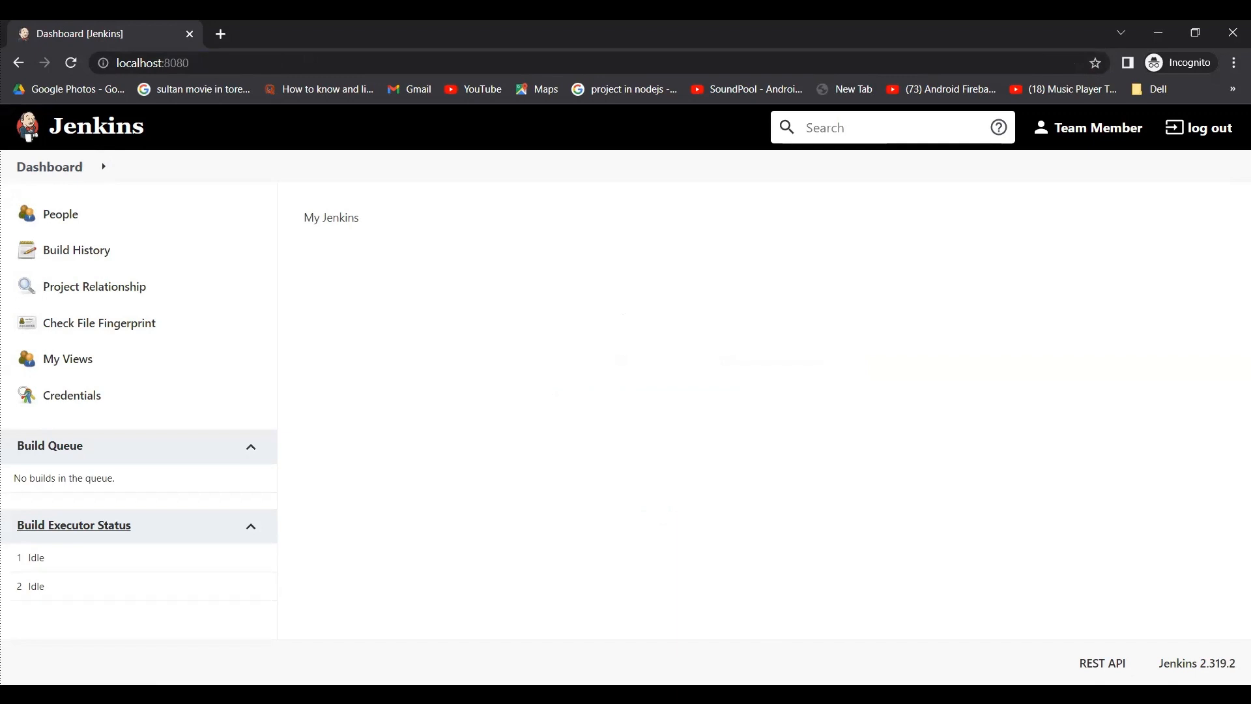
key(alt+Tab)
Tick Job Read for Team Member in TestJob's permission matrix, then apply and save.
click(76, 24)
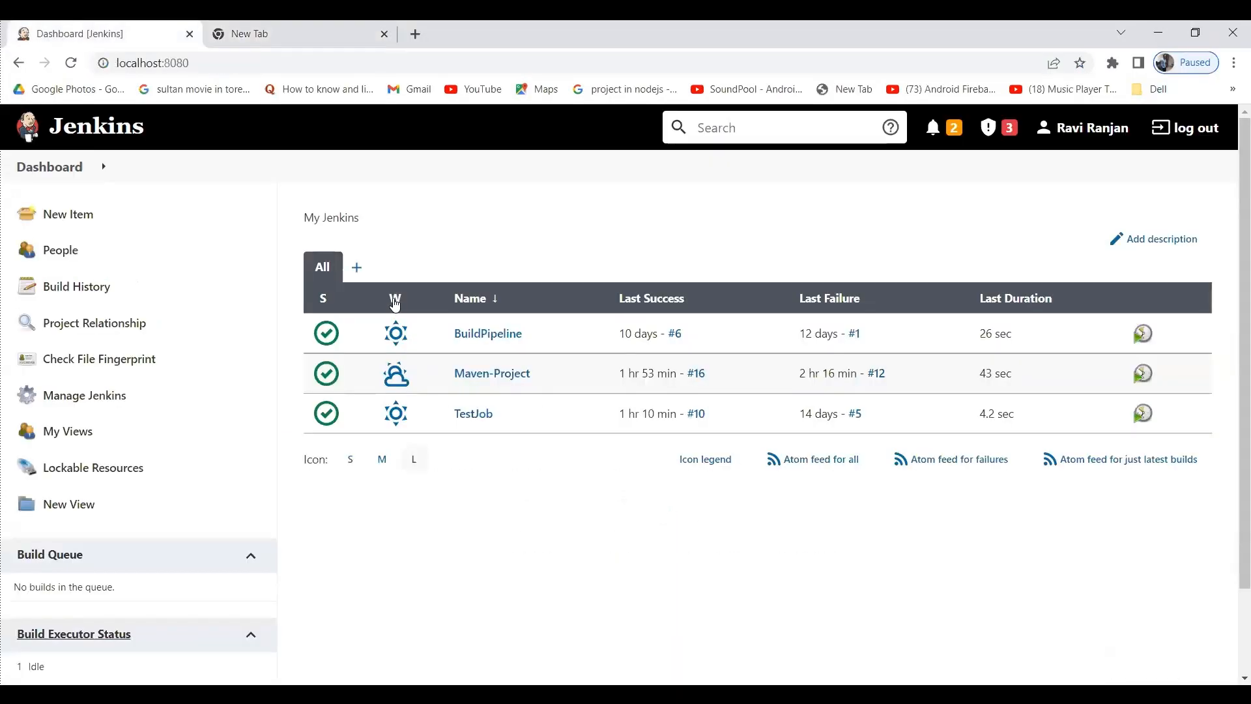
click(498, 413)
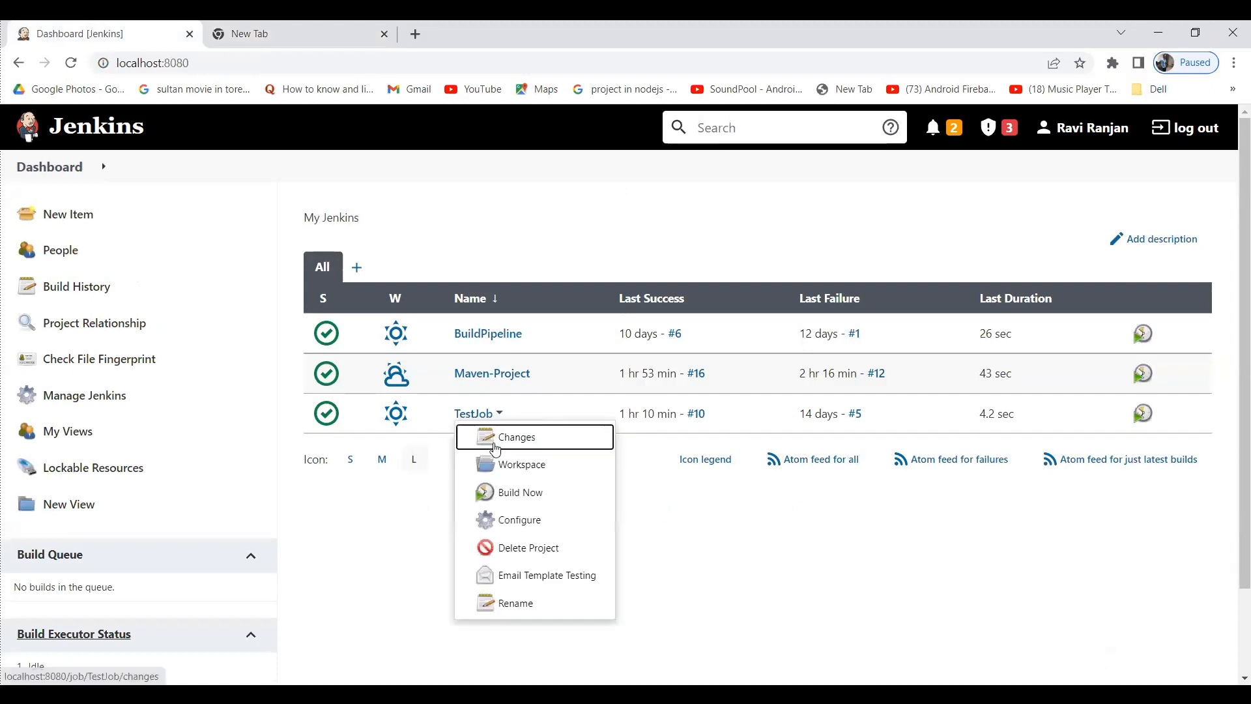
click(502, 528)
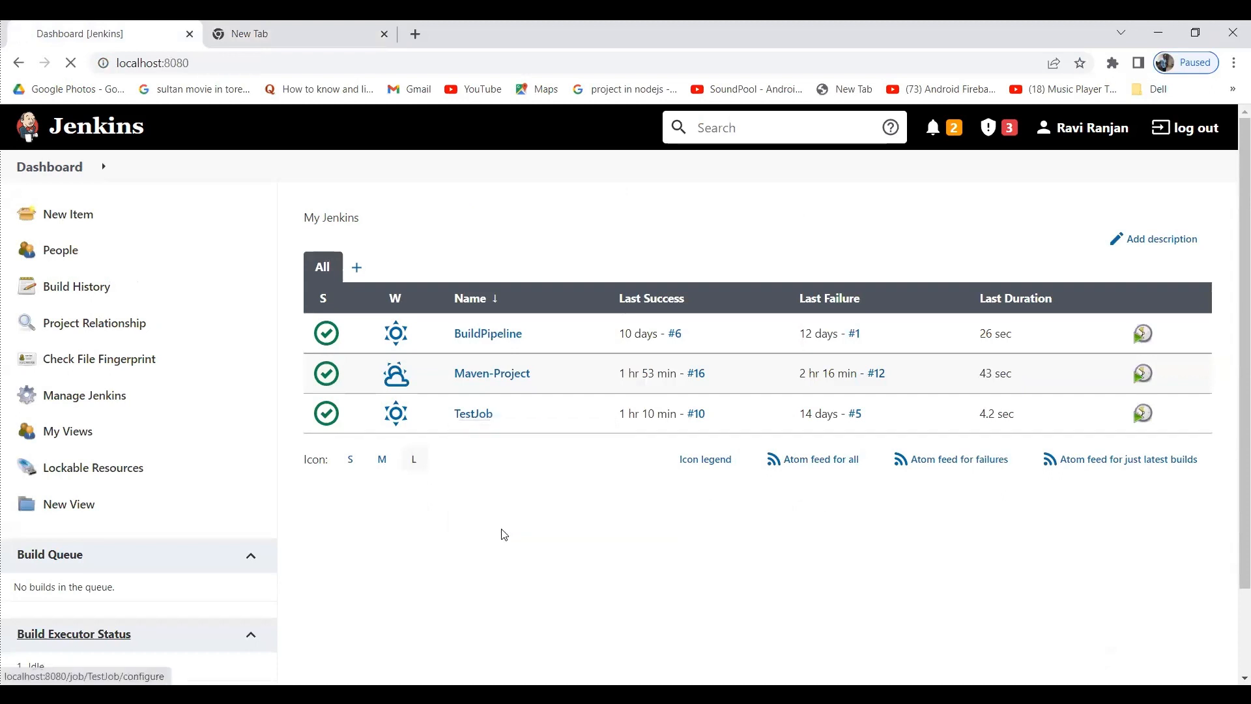
scroll(501, 529, down, 2)
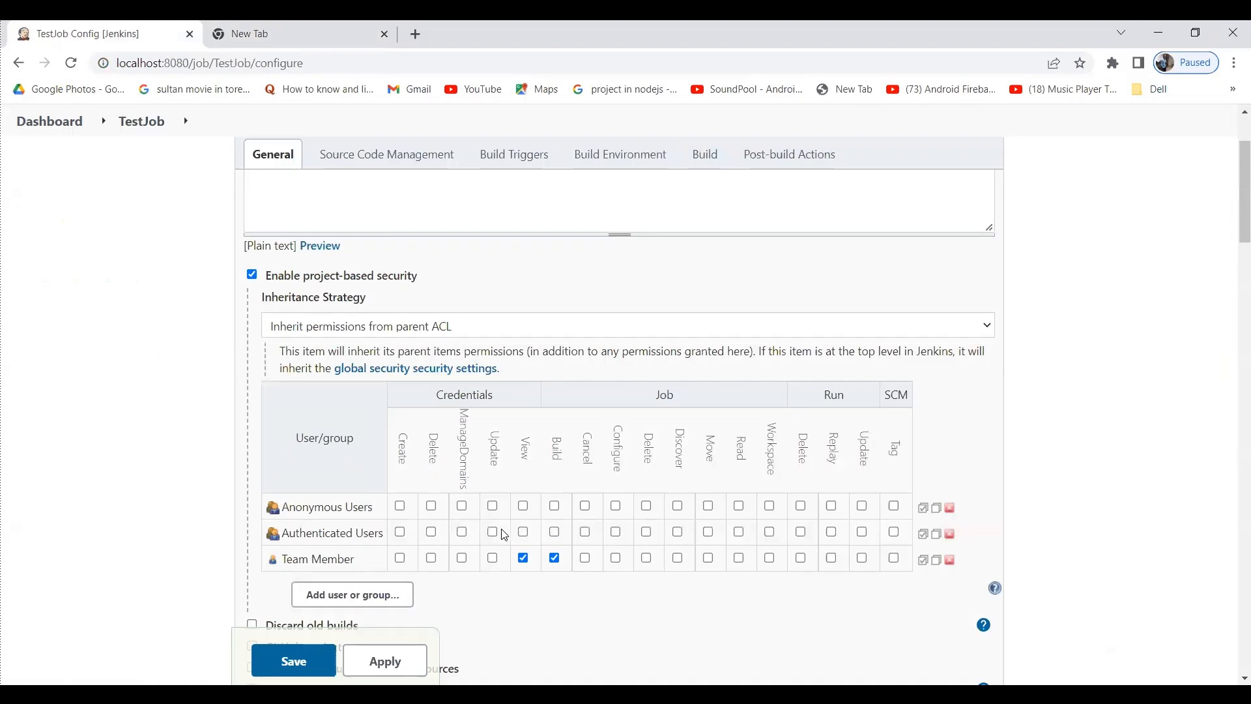
scroll(506, 535, down, 1)
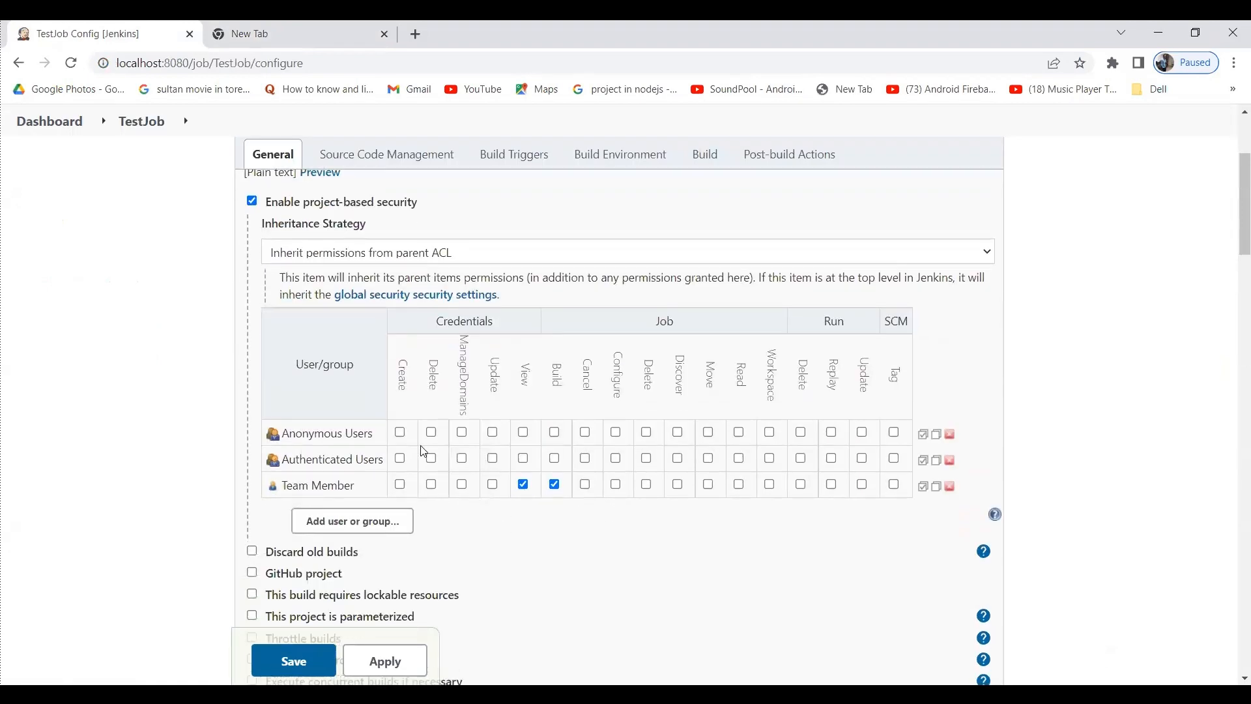
click(740, 488)
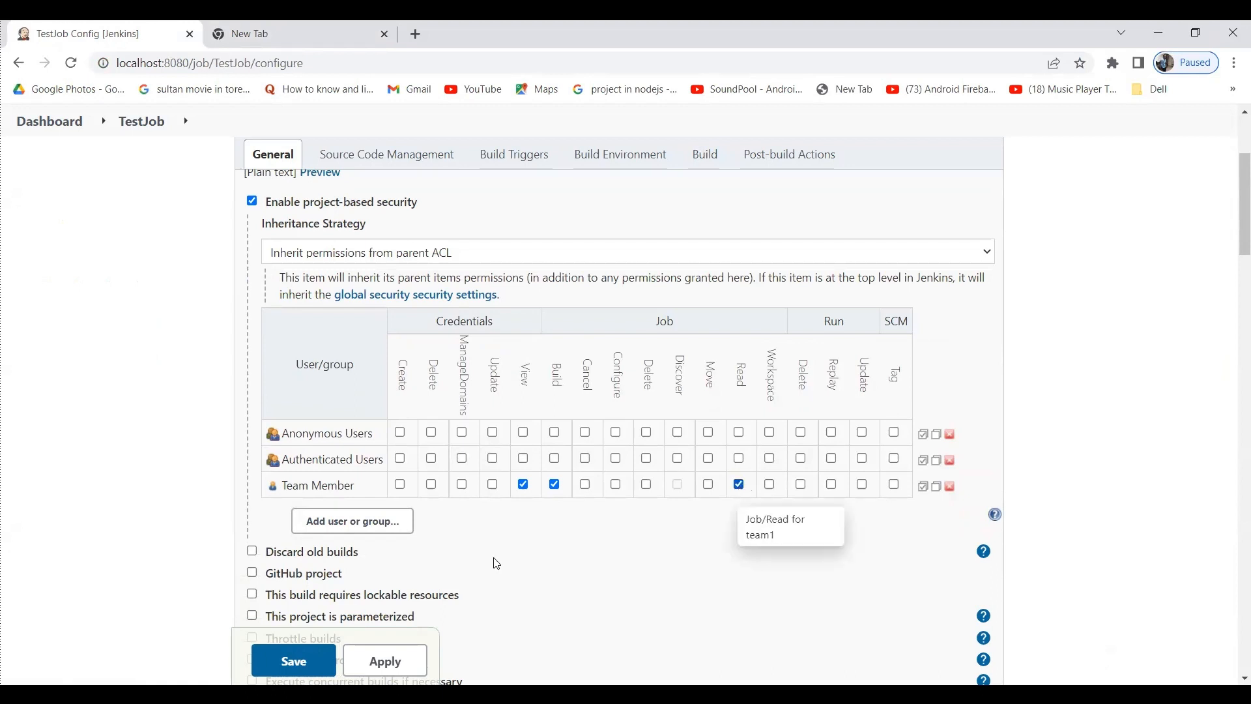
click(398, 659)
click(296, 662)
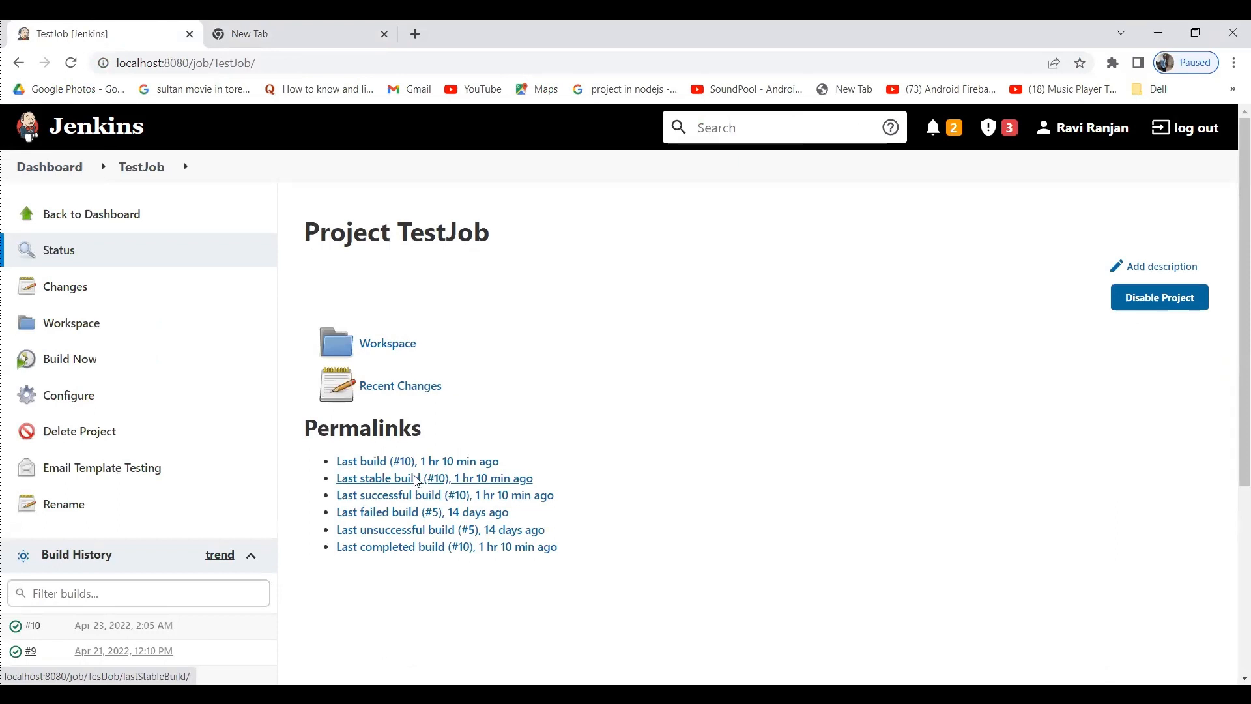
key(alt+Tab)
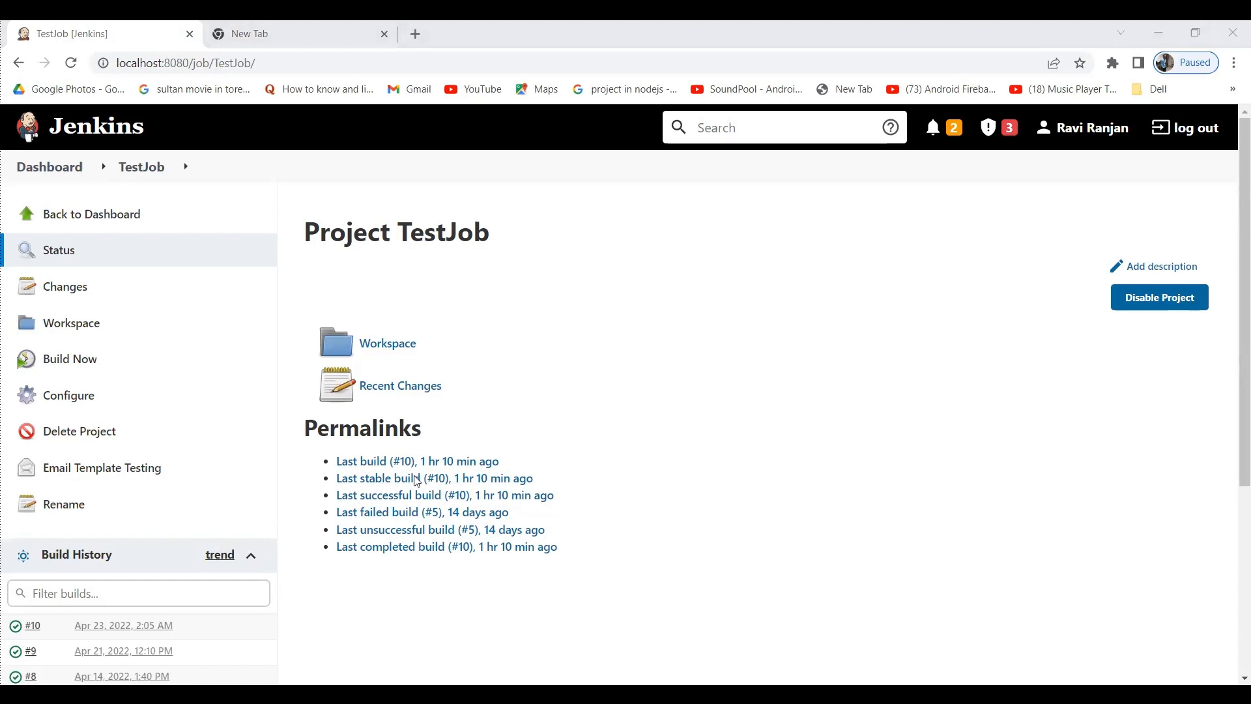
In the Incognito window, log out, sign back in as team1, and Build Now on TestJob.
key(alt+Tab)
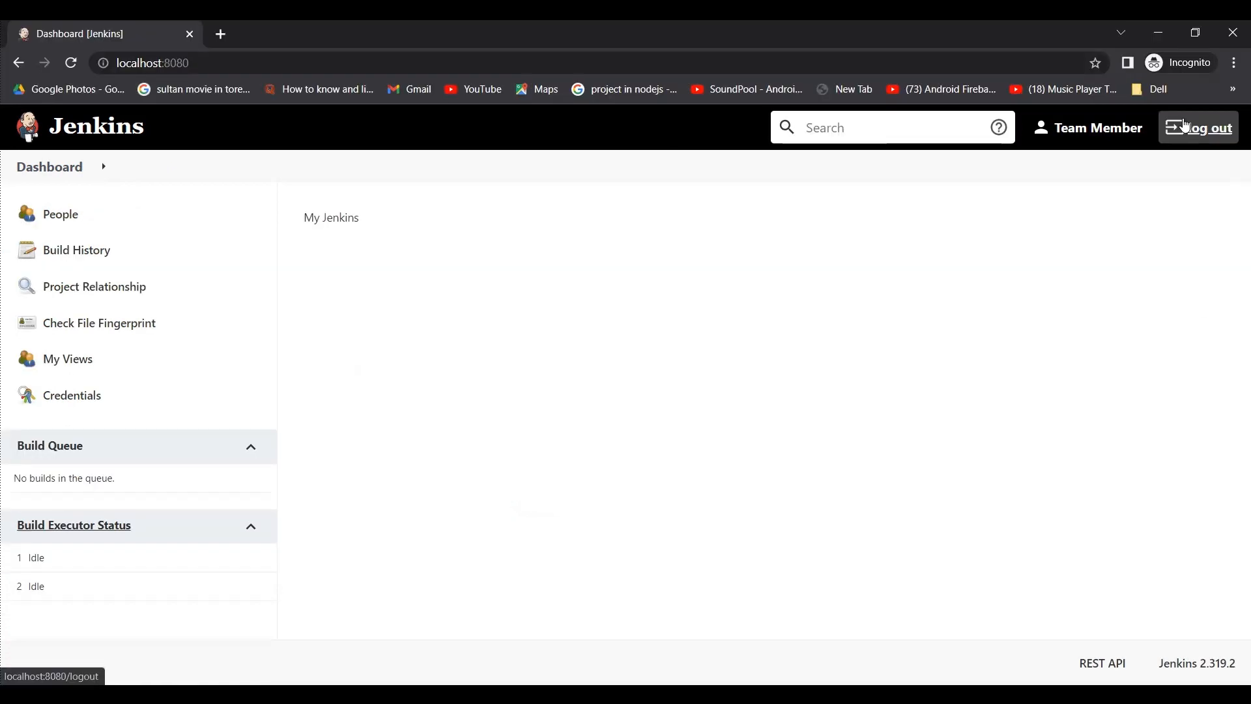
click(1184, 126)
text(t)
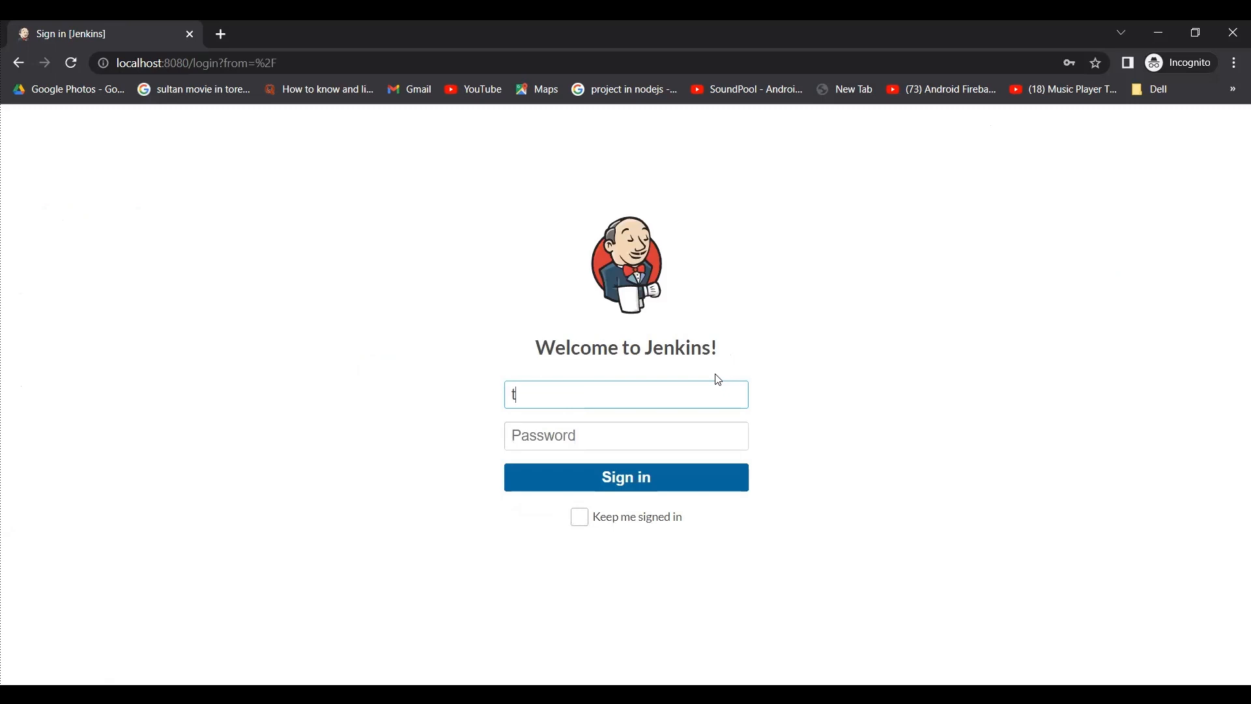
text(eam1)
click(639, 446)
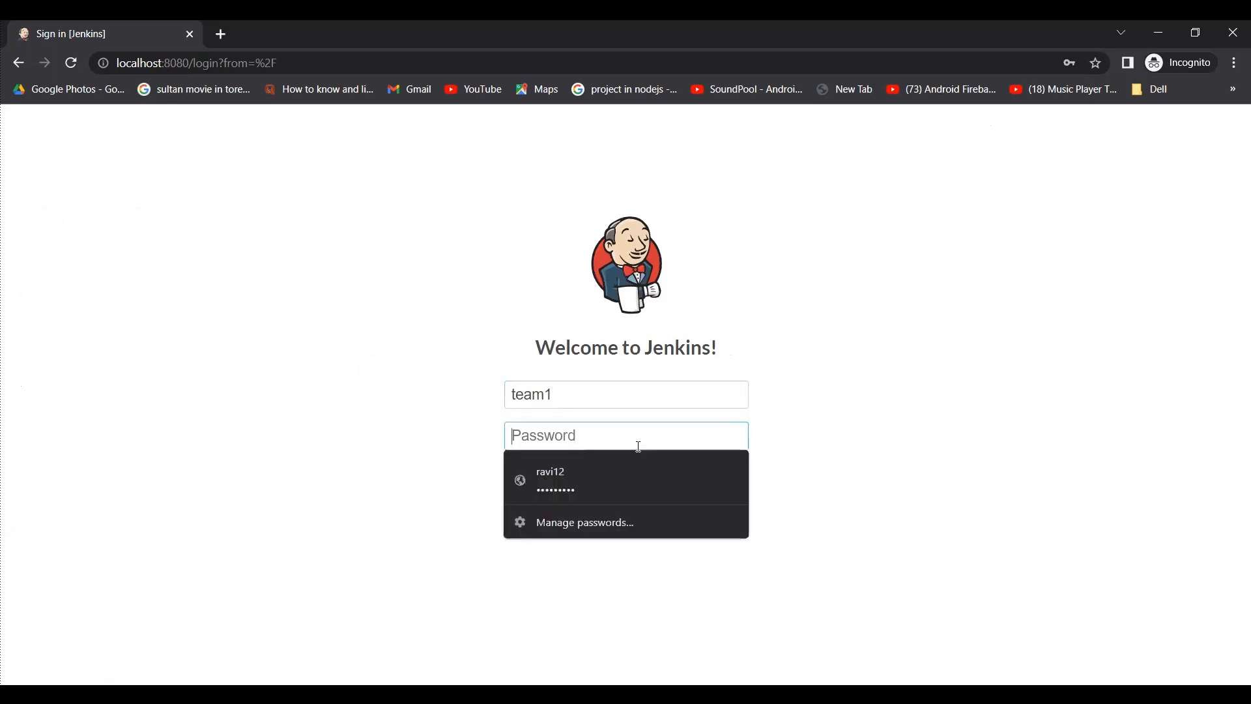
text(1234)
key(Return)
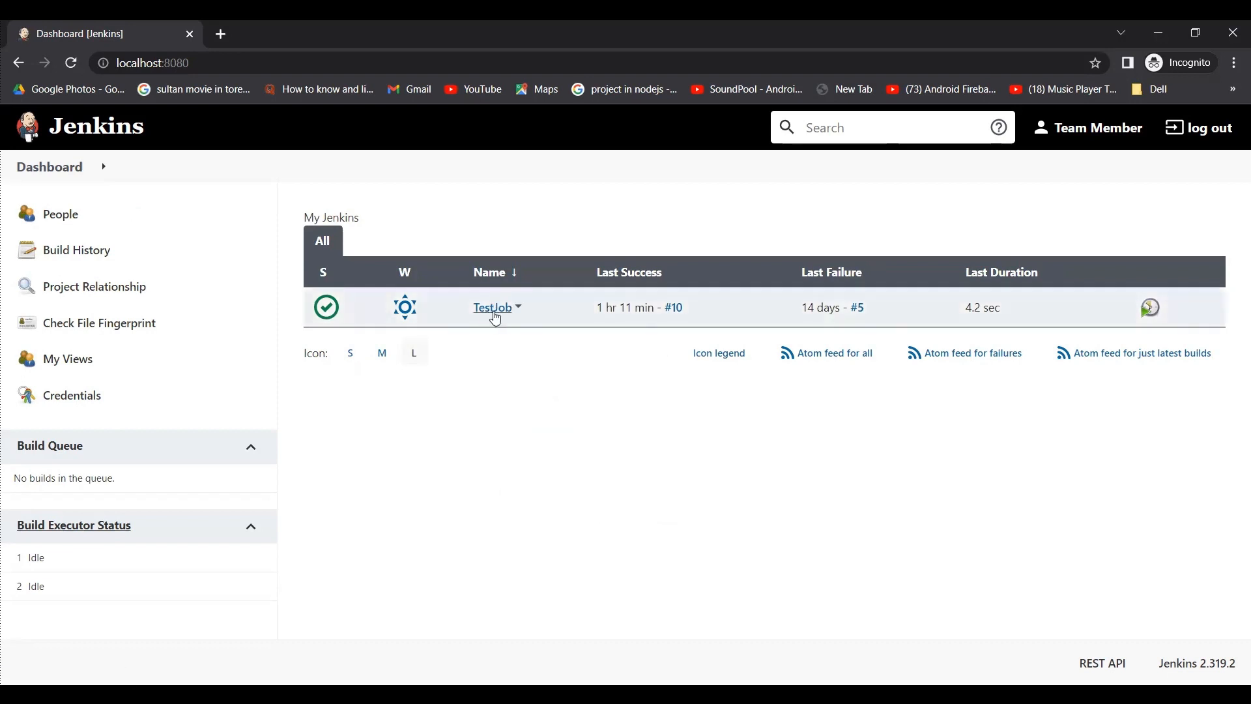
click(516, 312)
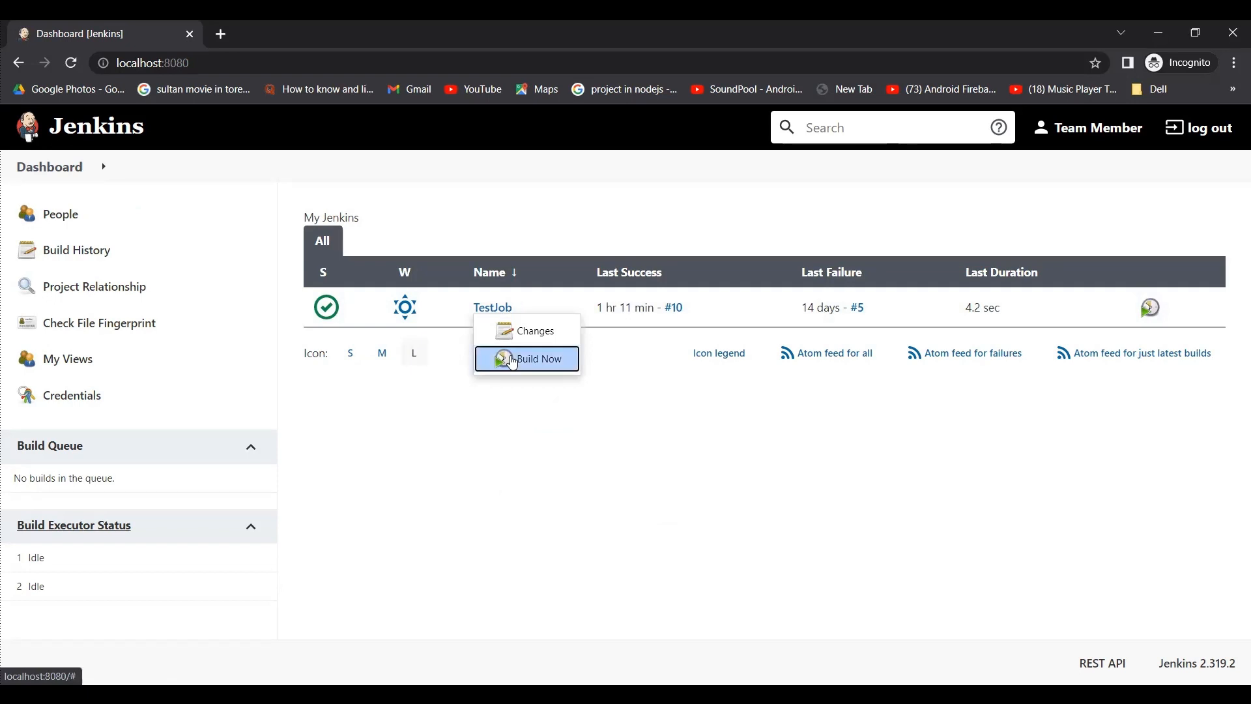
click(512, 360)
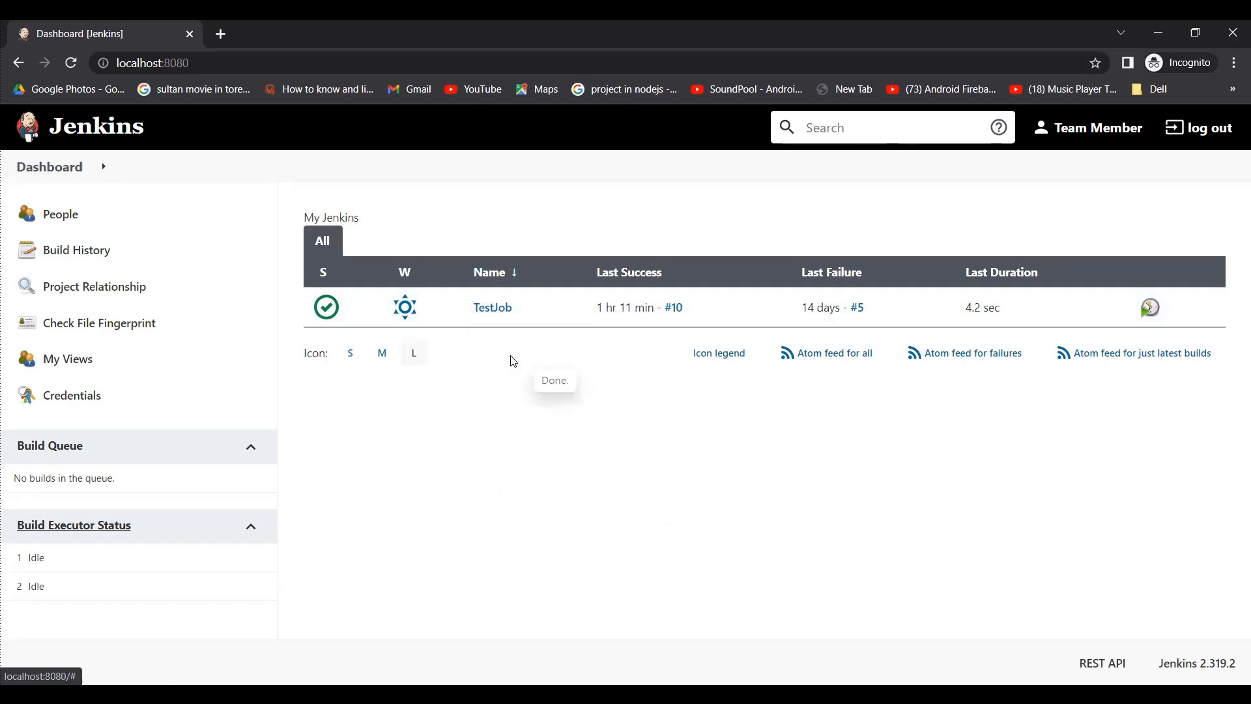